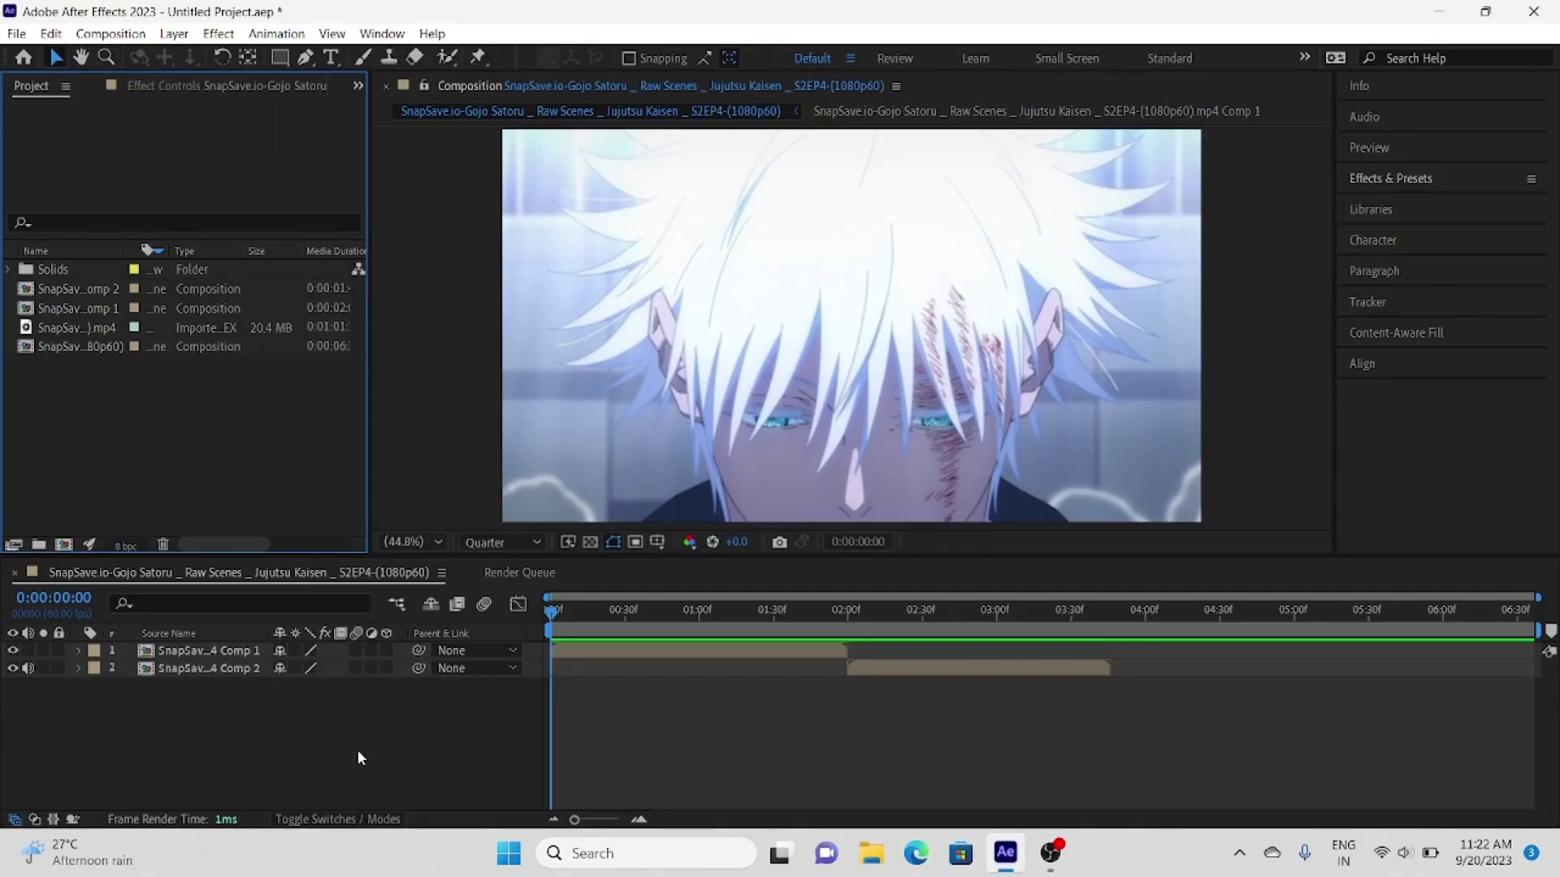
Step: Move Comp 2 to start at 0:00:01:28, overlapping the end of Comp 1, and scrub to check
{"action": "left_click", "coordinate": [362, 758]}
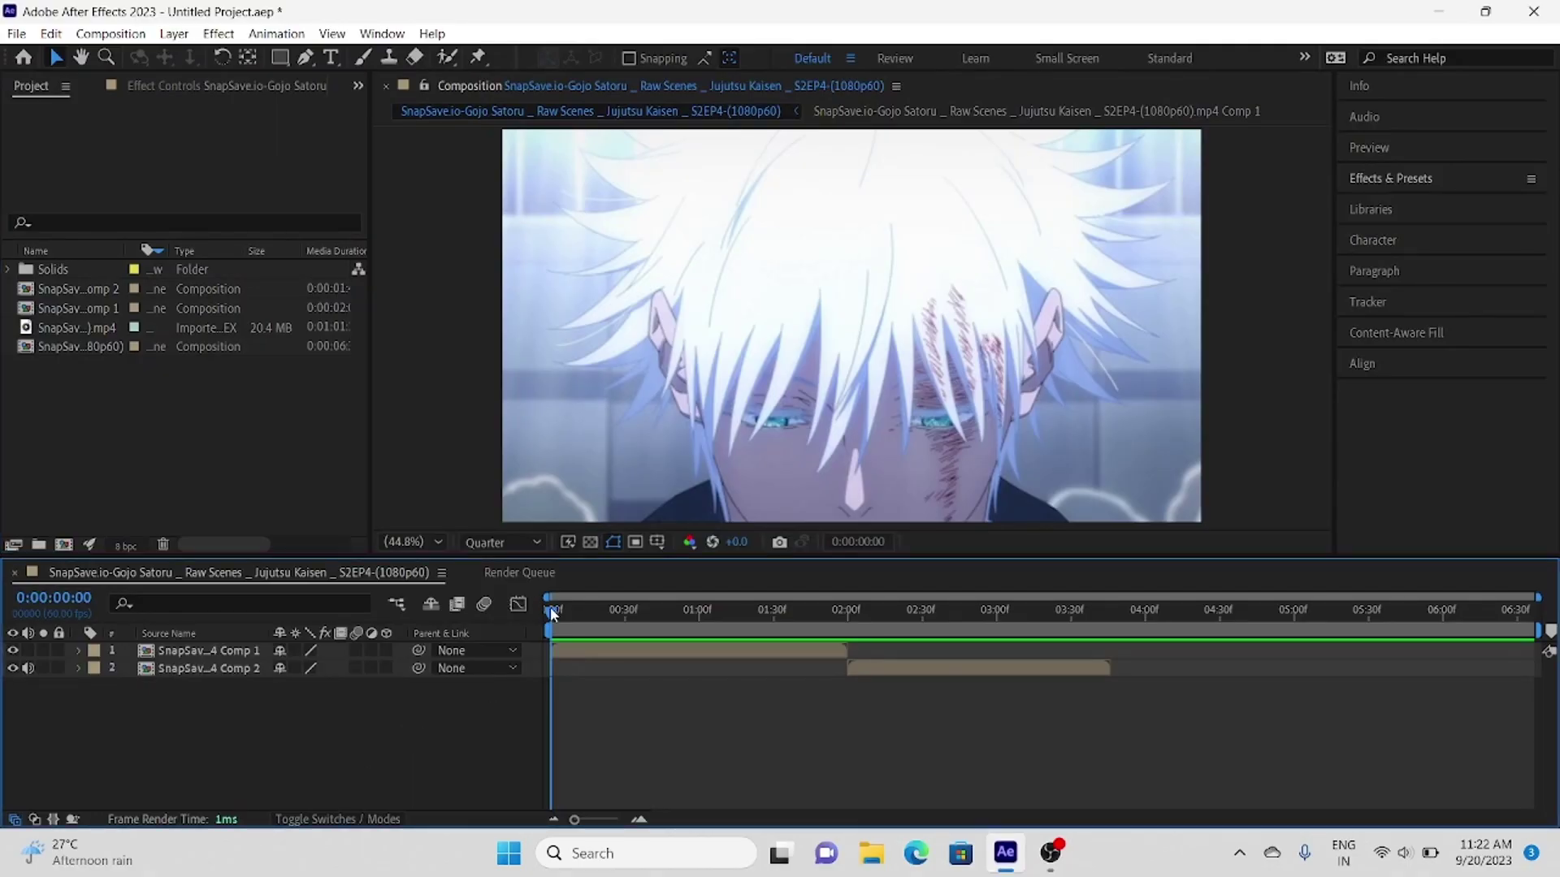
{"action": "left_click_drag", "start_coordinate": [553, 619], "coordinate": [769, 695]}
{"action": "left_click_drag", "start_coordinate": [983, 676], "coordinate": [900, 670]}
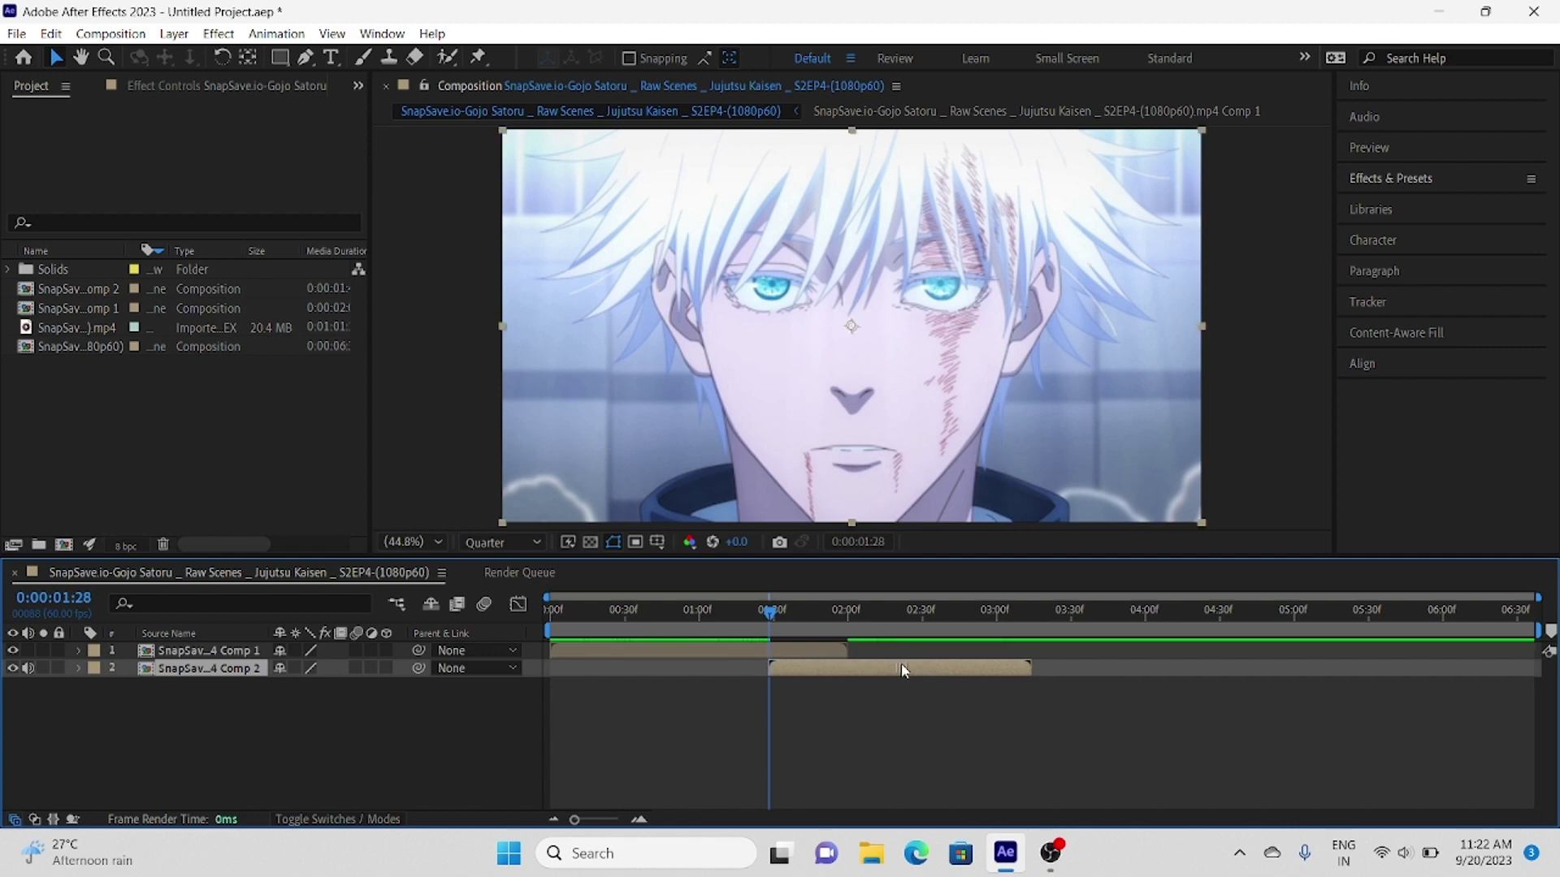
{"action": "left_click_drag", "start_coordinate": [773, 621], "coordinate": [769, 679]}
Step: Select the Comp 1 layer and set the preview resolution to Full
{"action": "left_click", "coordinate": [770, 655]}
{"action": "left_click", "coordinate": [477, 540]}
{"action": "left_click", "coordinate": [492, 569]}
{"action": "left_click", "coordinate": [536, 543]}
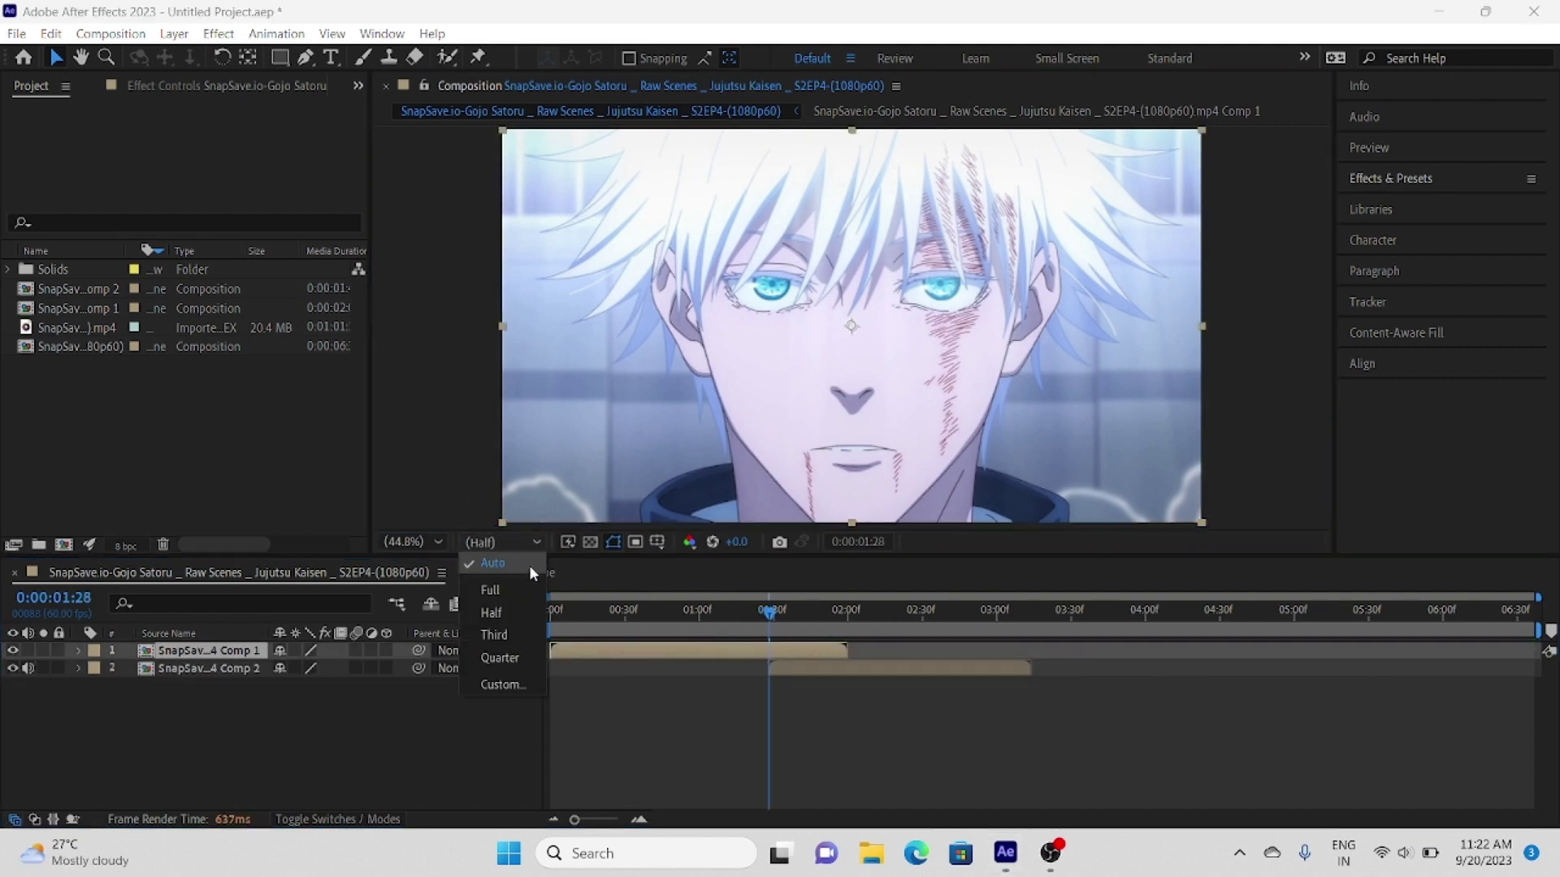
{"action": "left_click", "coordinate": [527, 591]}
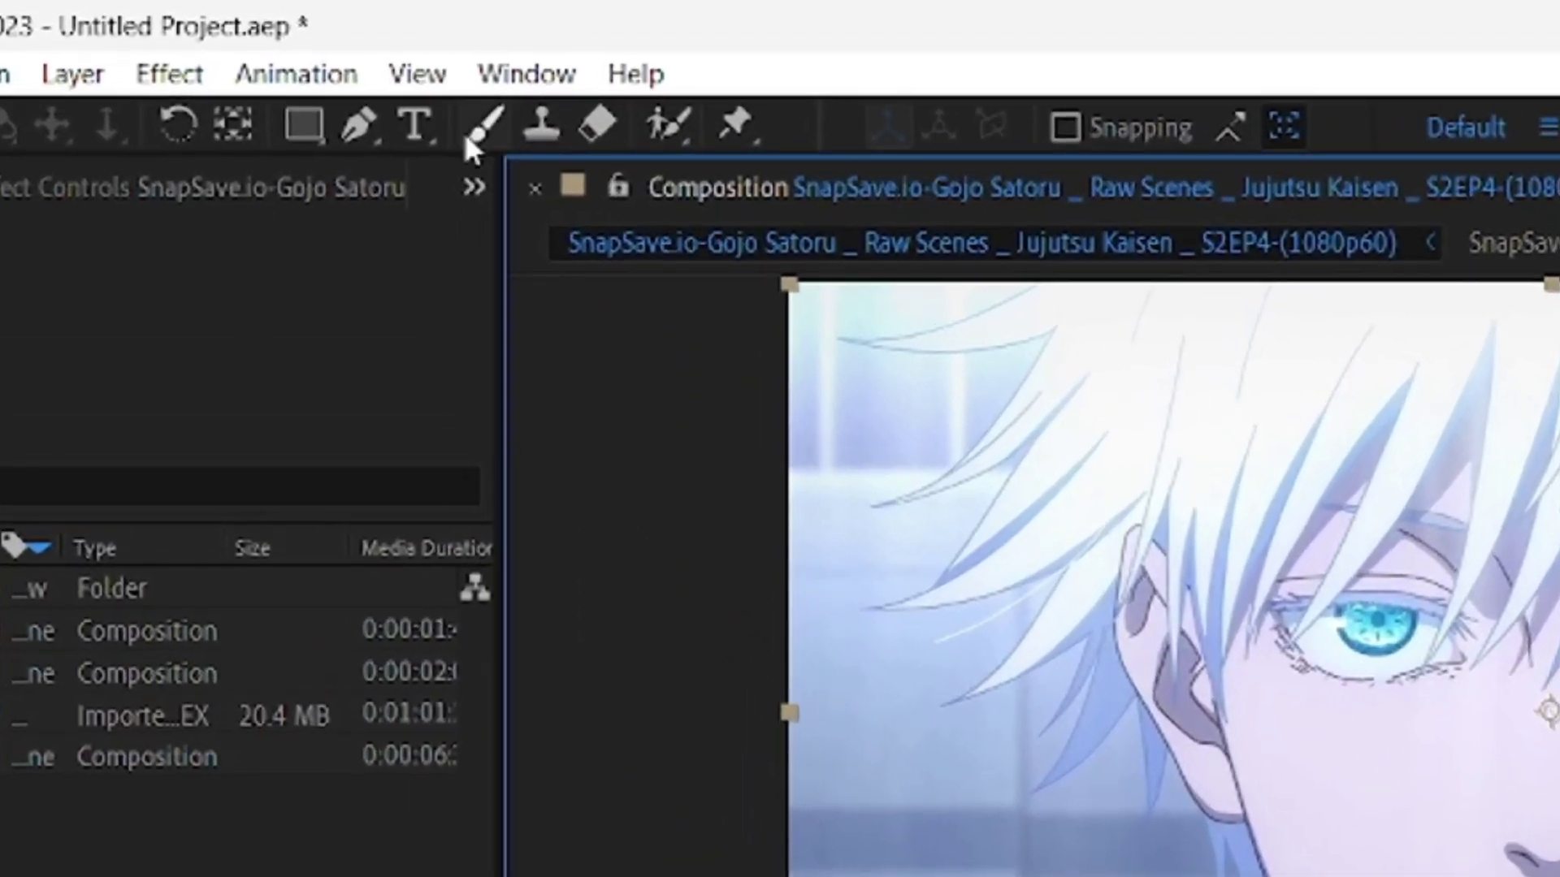
Step: Zoom into the face and place the first Pen mask point at the right eye's corner
{"action": "left_click", "coordinate": [305, 56]}
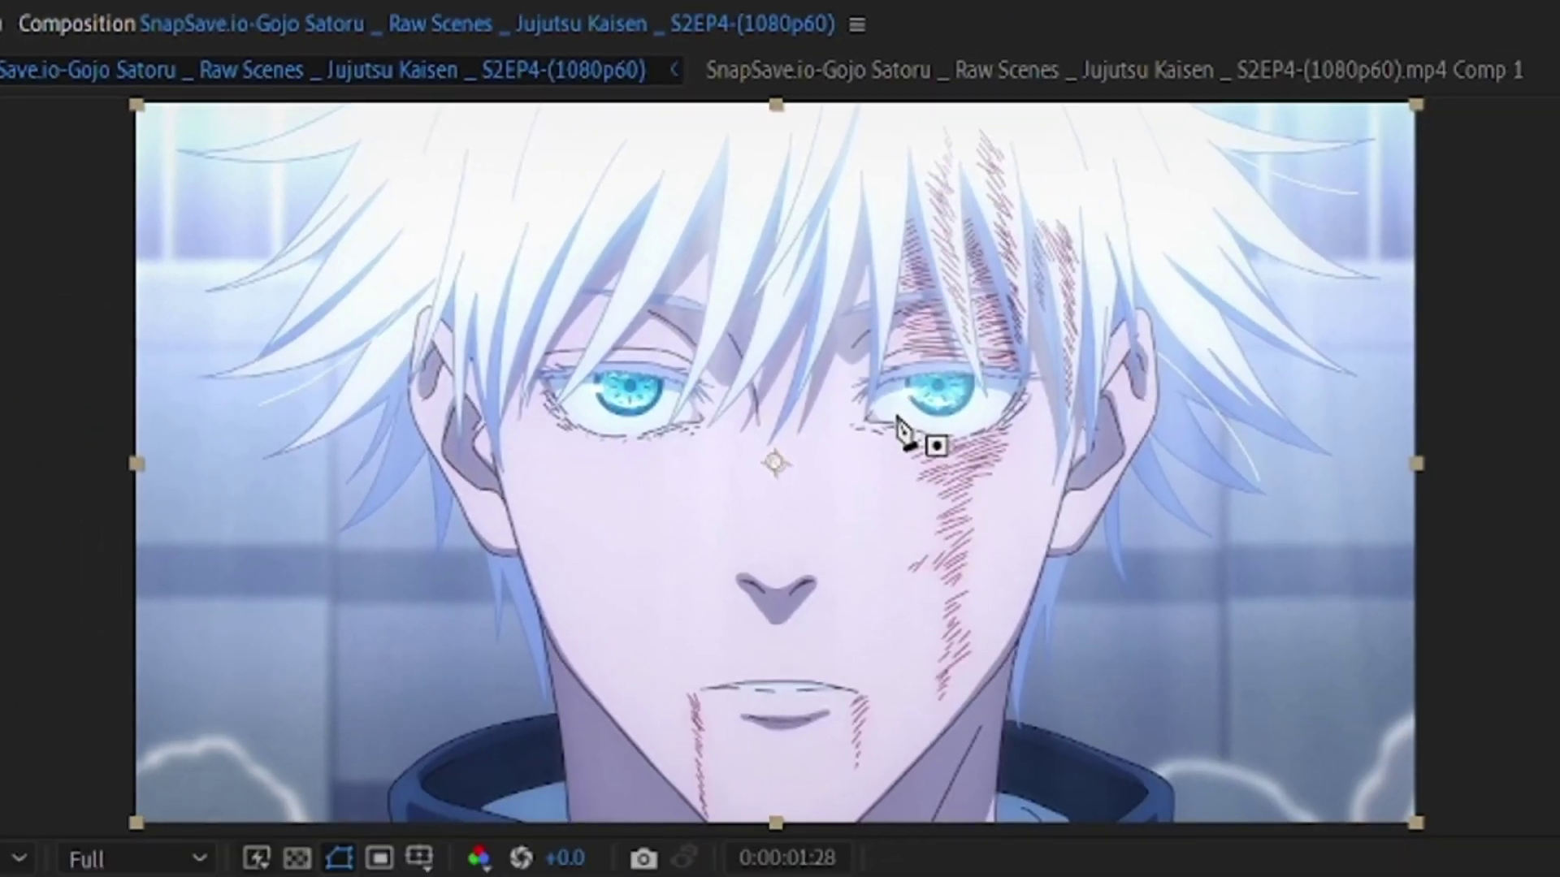
{"action": "key", "text": "period"}
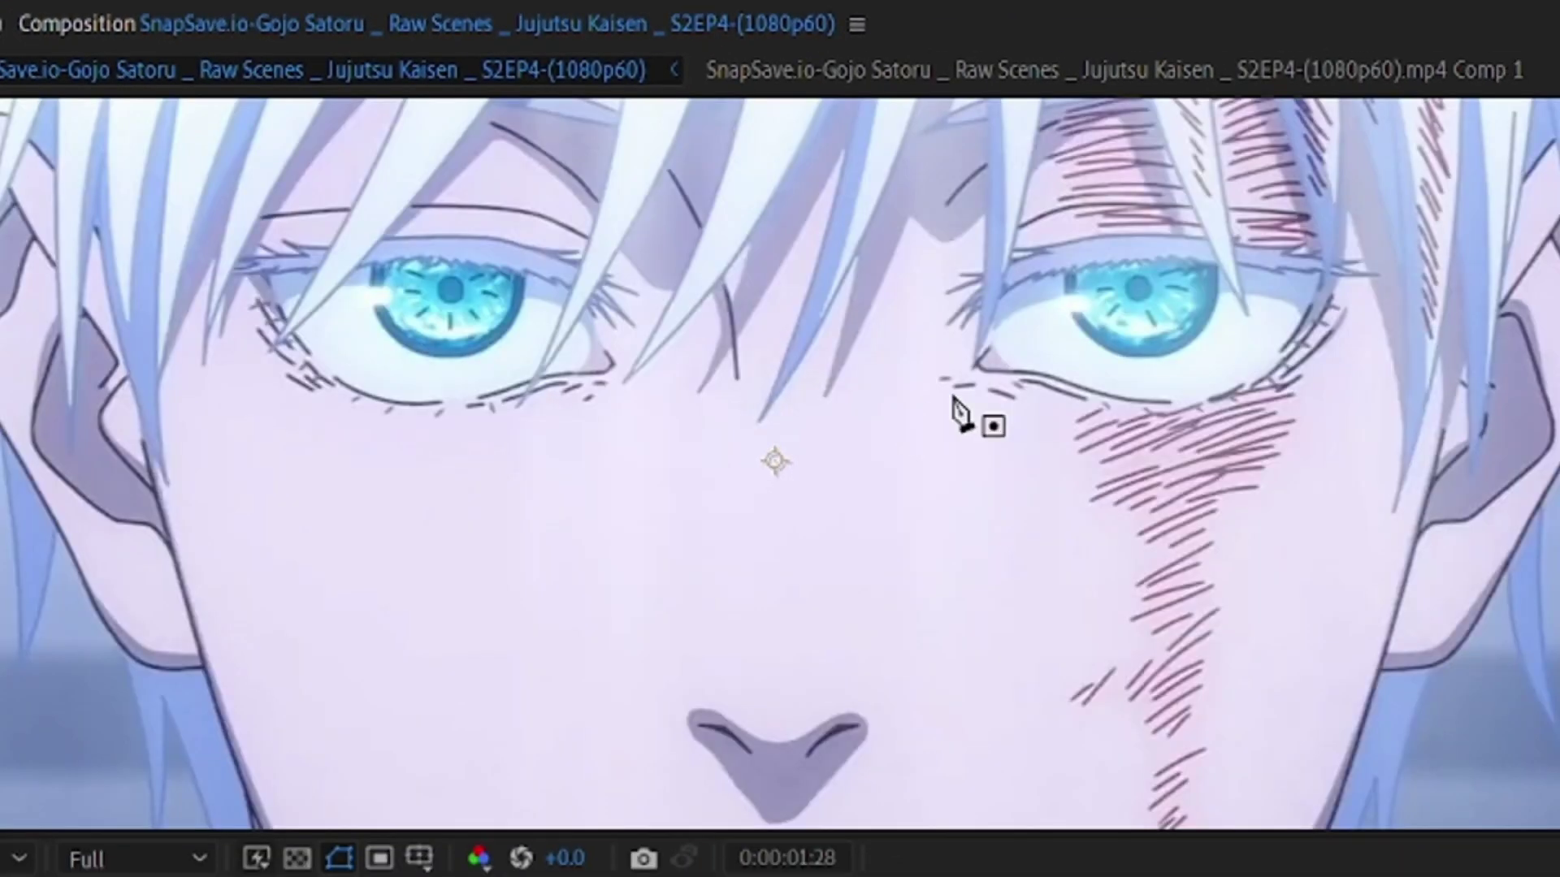
{"action": "left_click_drag", "start_coordinate": [1162, 341], "coordinate": [886, 540]}
{"action": "left_click", "coordinate": [709, 556]}
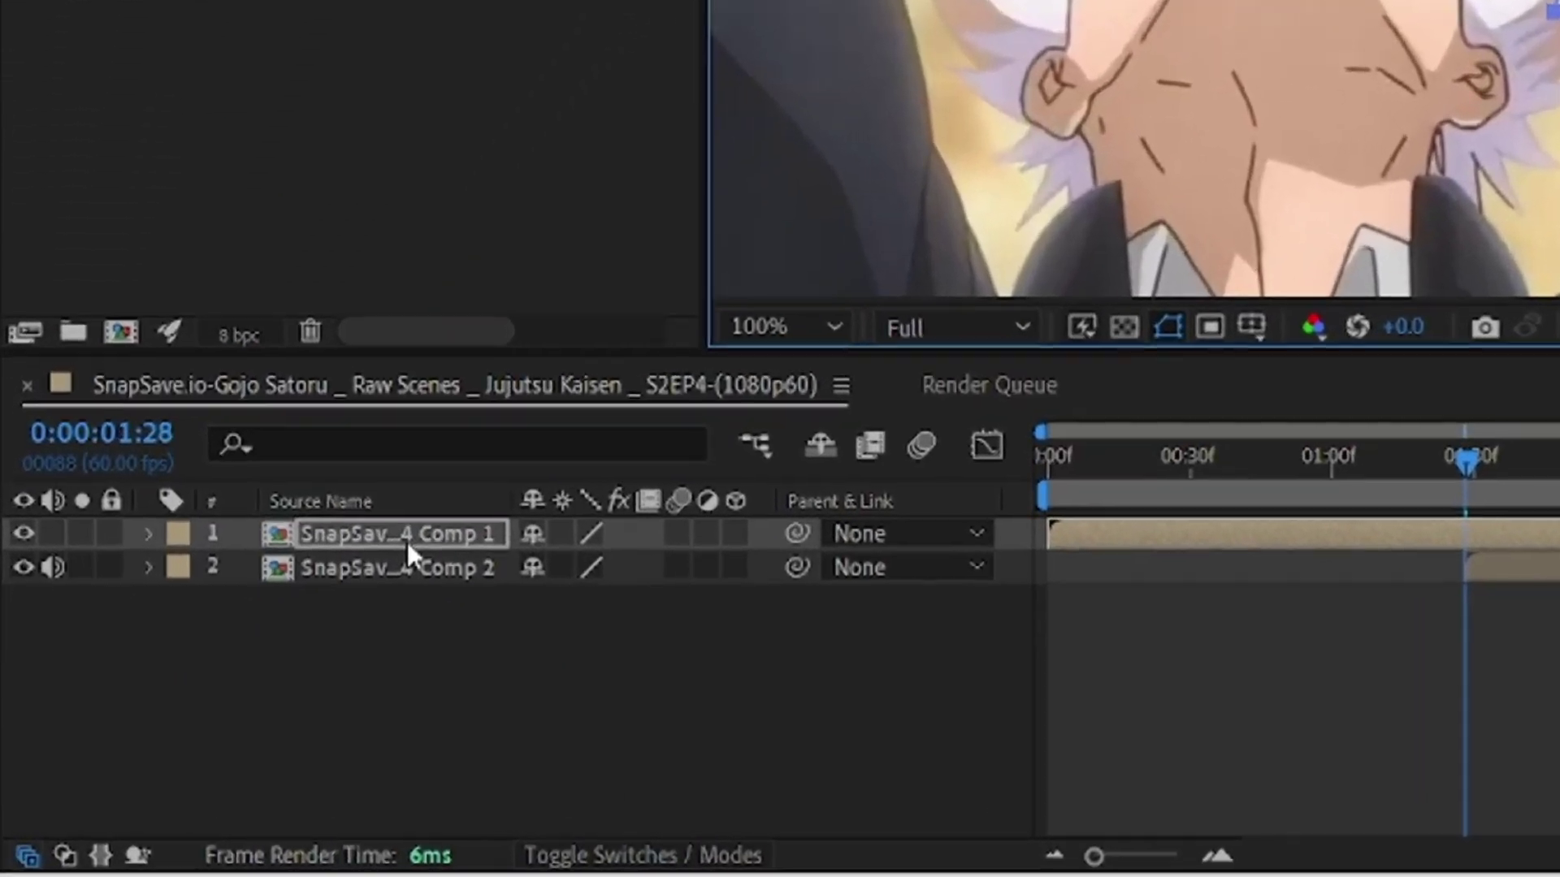
Step: Change Mask 1's mode from Add to Subtract so the eye is cut out
{"action": "key", "text": "m"}
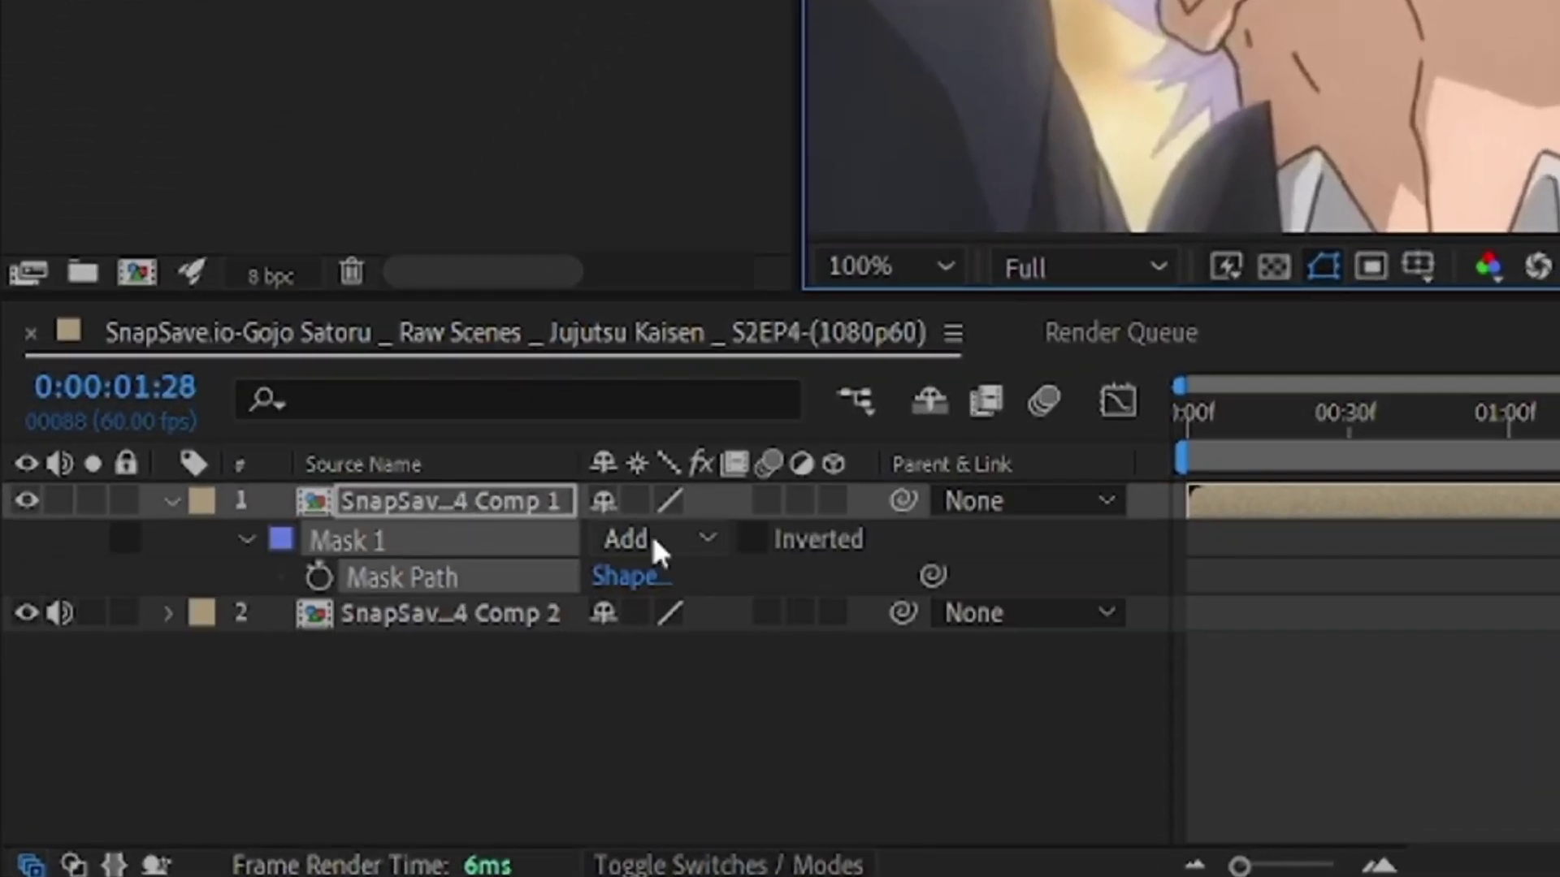
{"action": "left_click", "coordinate": [654, 541]}
{"action": "left_click", "coordinate": [723, 679]}
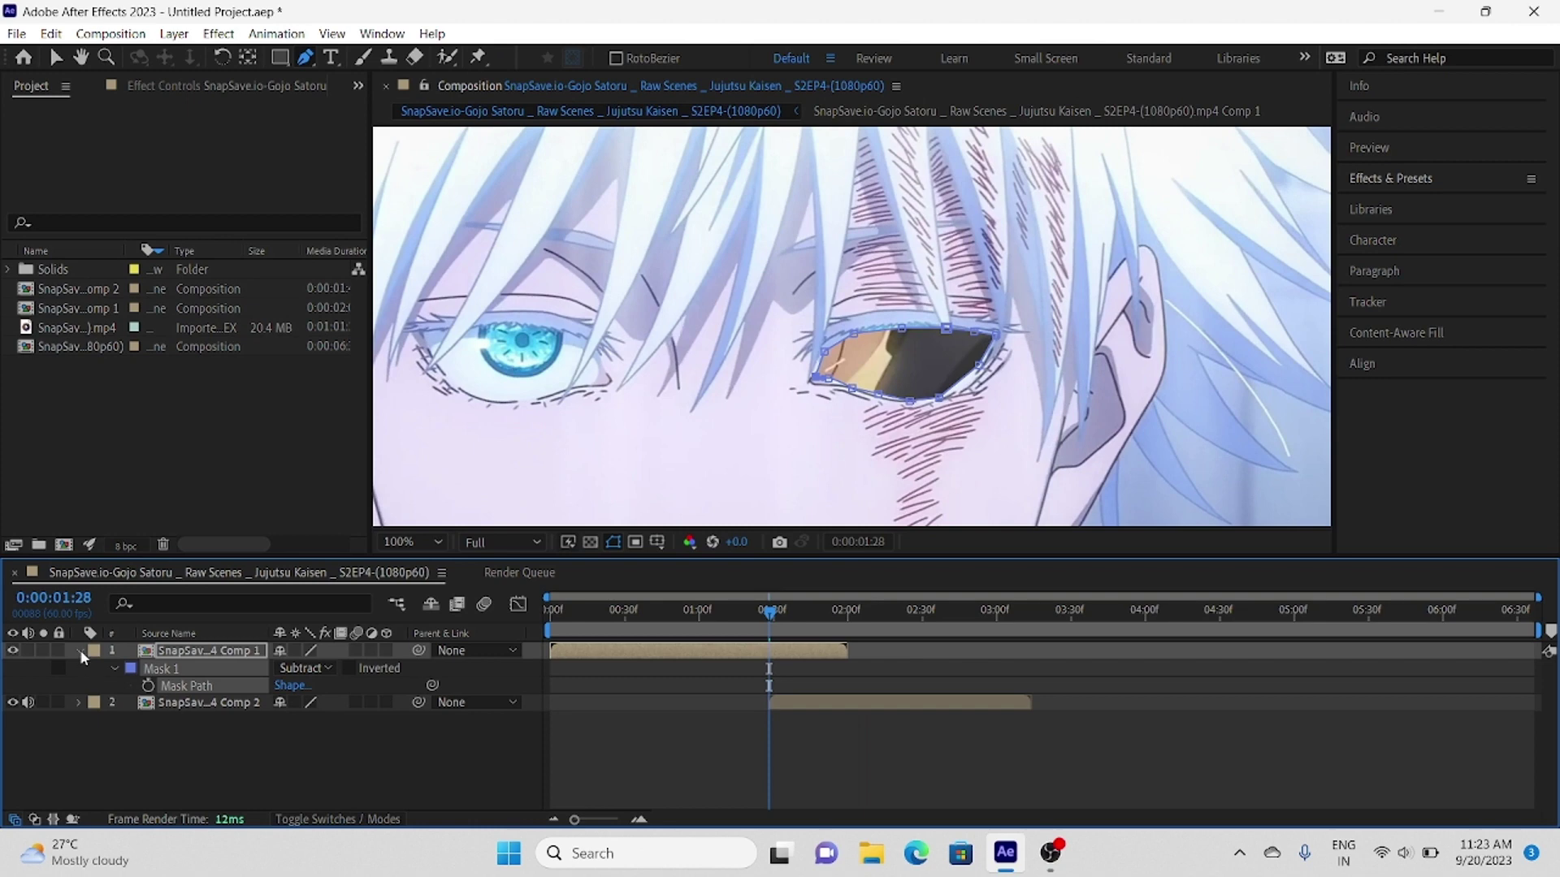
Step: Set Mask 1's feather to 6 pixels and check the frame at 2:00
{"action": "left_click", "coordinate": [171, 657]}
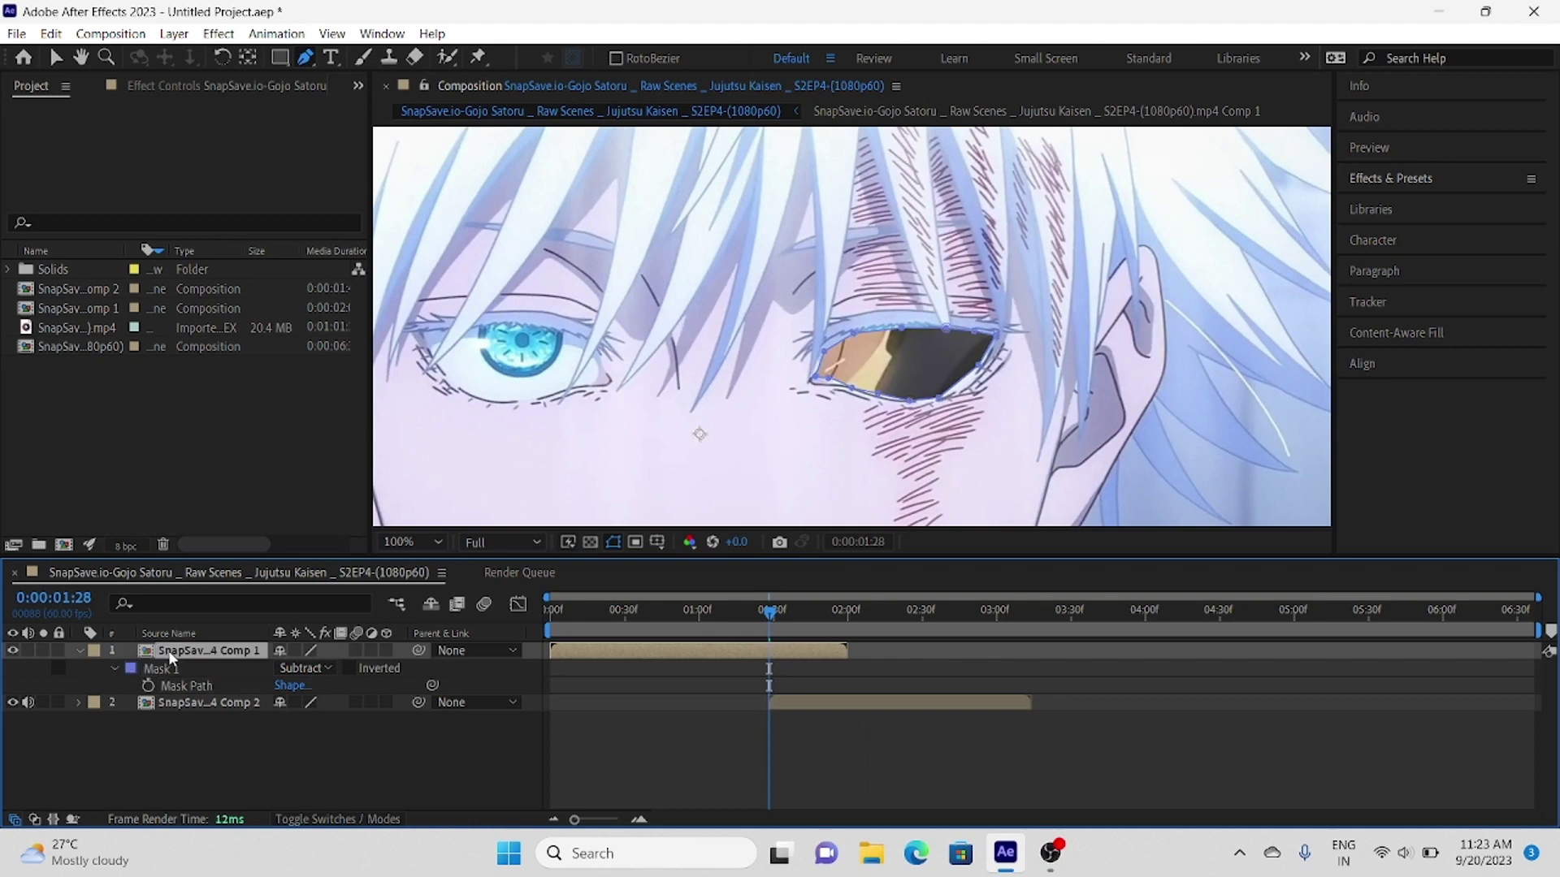
{"action": "key", "text": "m"}
{"action": "key", "text": "m"}
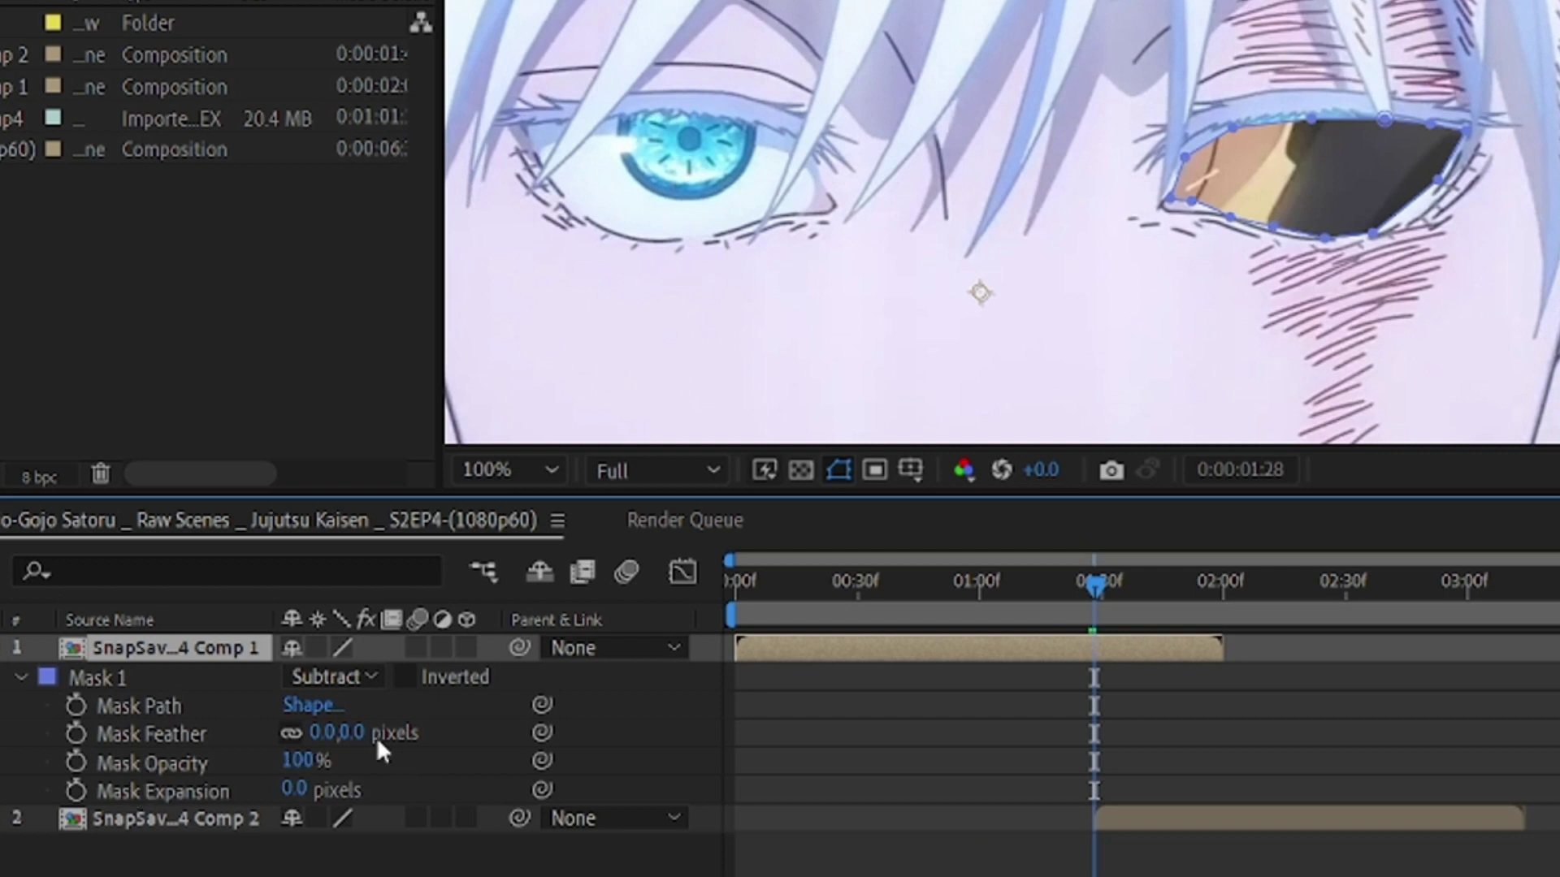
{"action": "left_click_drag", "start_coordinate": [335, 731], "coordinate": [384, 731]}
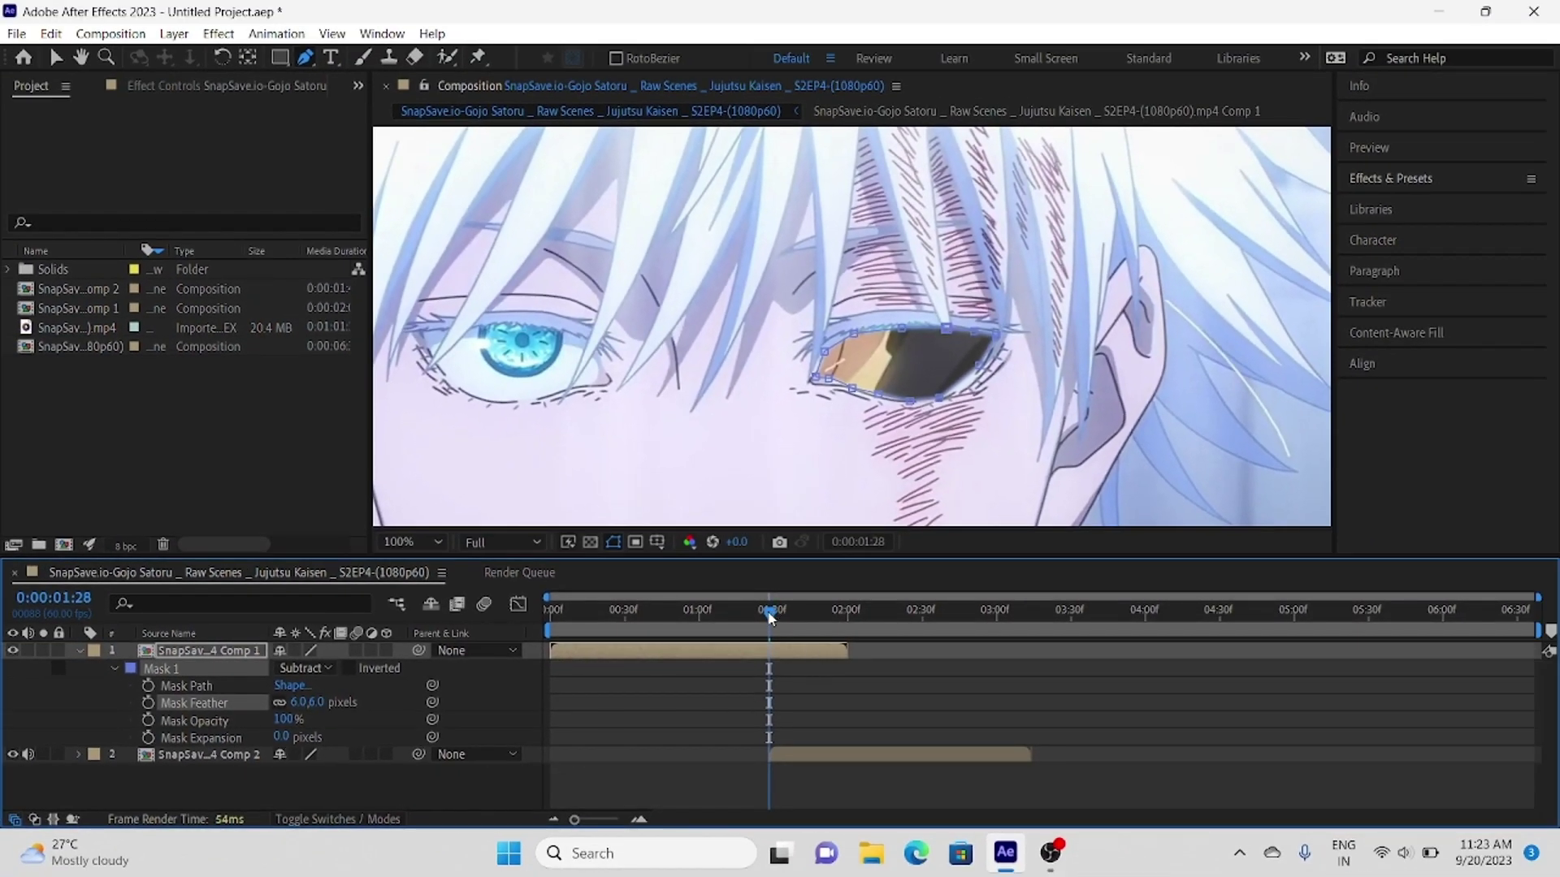
{"action": "mouse_move", "coordinate": [771, 618]}
{"action": "left_mouse_down"}
{"action": "mouse_move", "coordinate": [848, 632]}
{"action": "mouse_move", "coordinate": [769, 638]}
{"action": "left_mouse_up"}
Step: Fit the viewer and track Mask 1 forward from 1:28 to about 2:00, checking at 1:59
{"action": "left_click", "coordinate": [109, 670]}
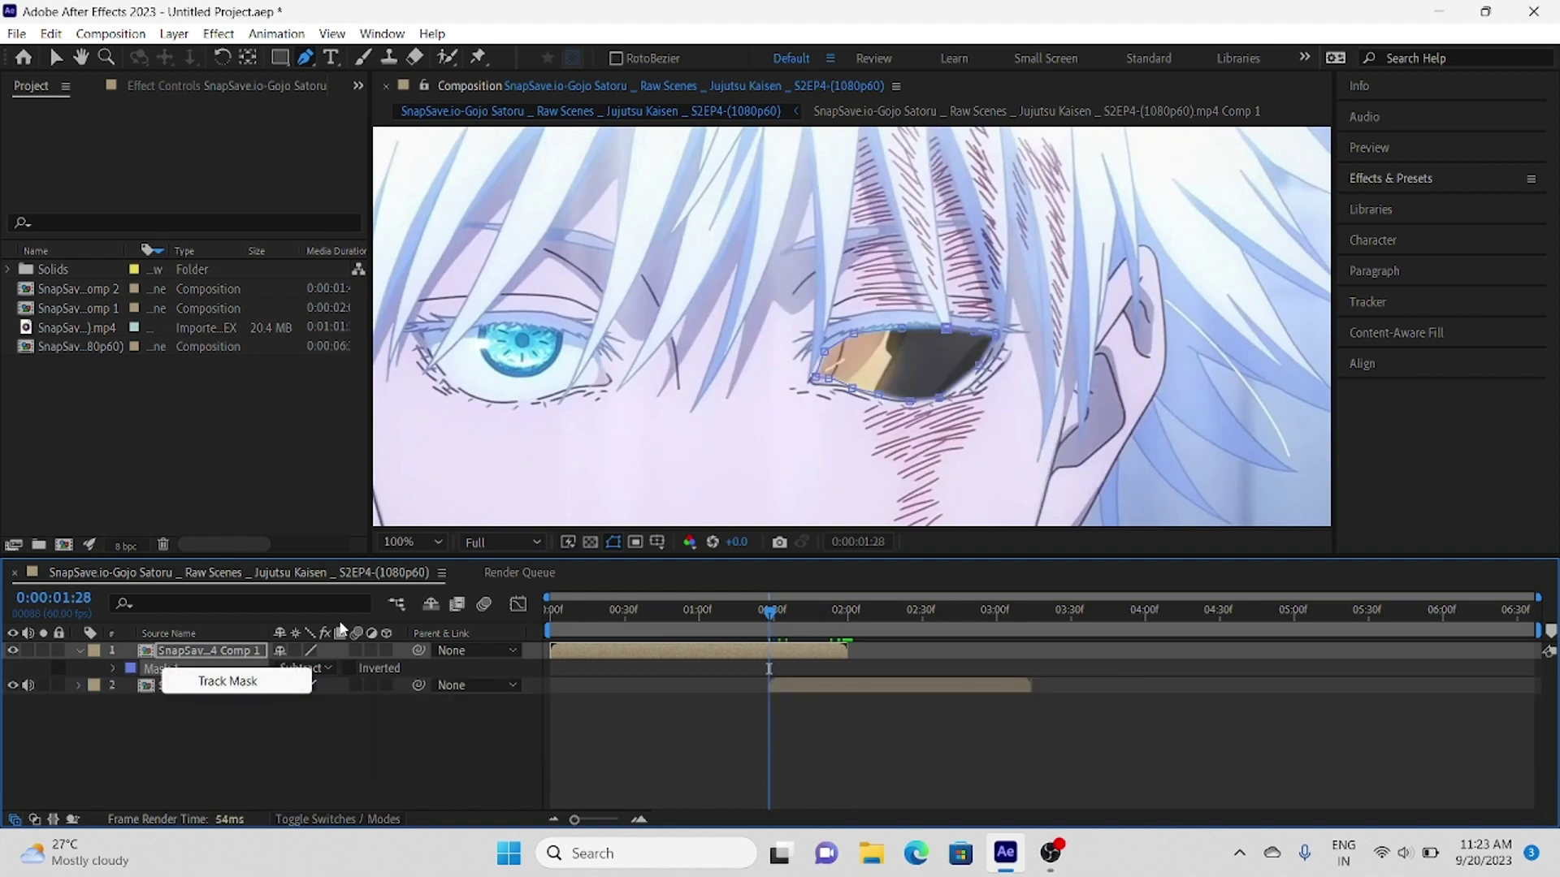
{"action": "left_click", "coordinate": [436, 541]}
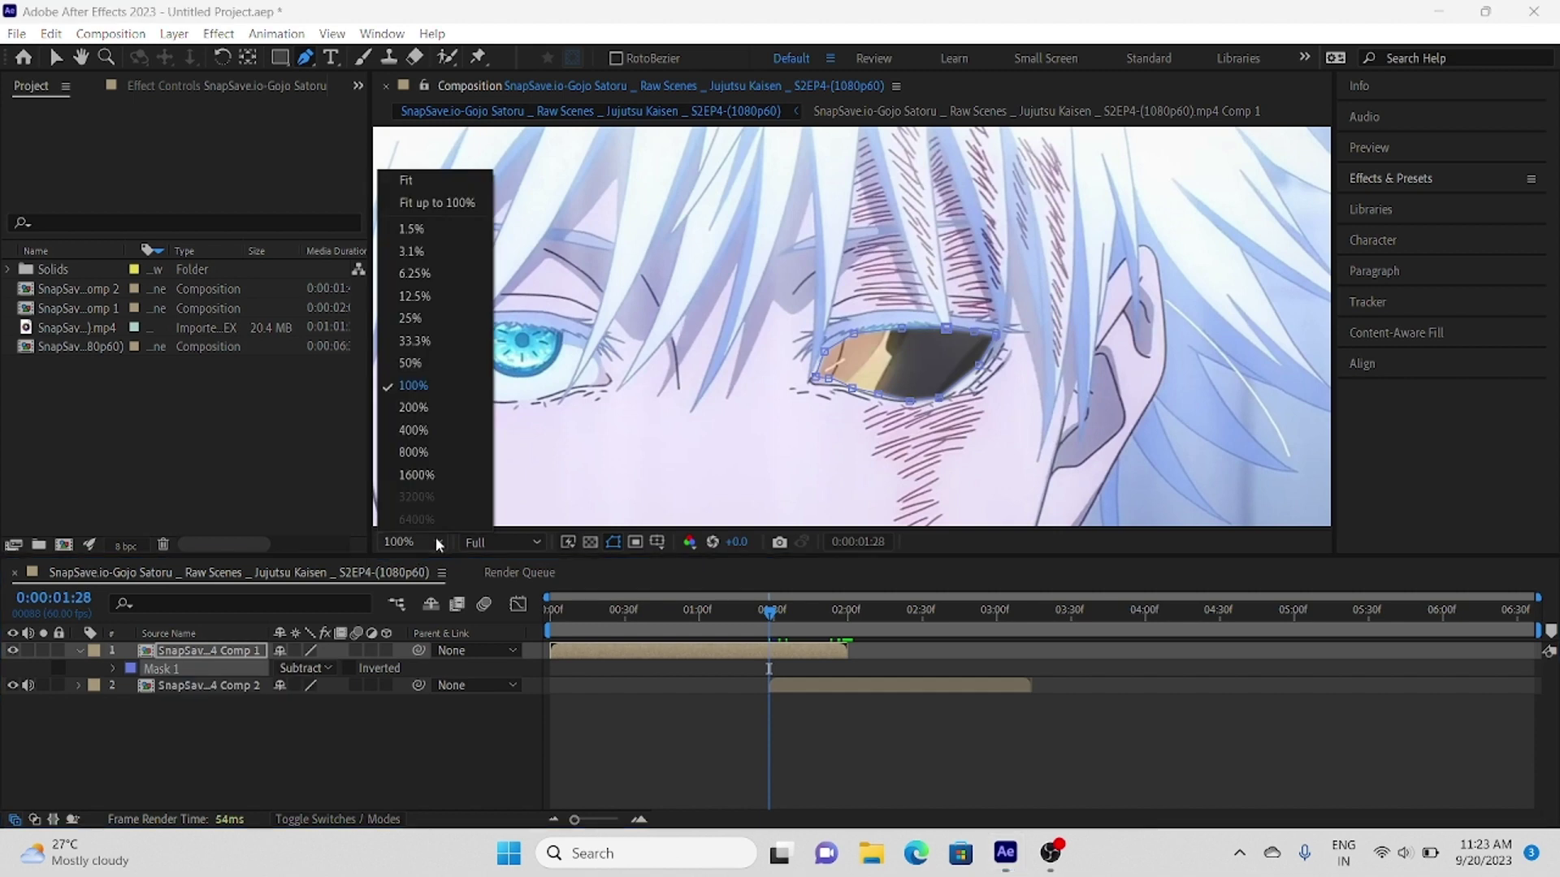
{"action": "left_click", "coordinate": [451, 185]}
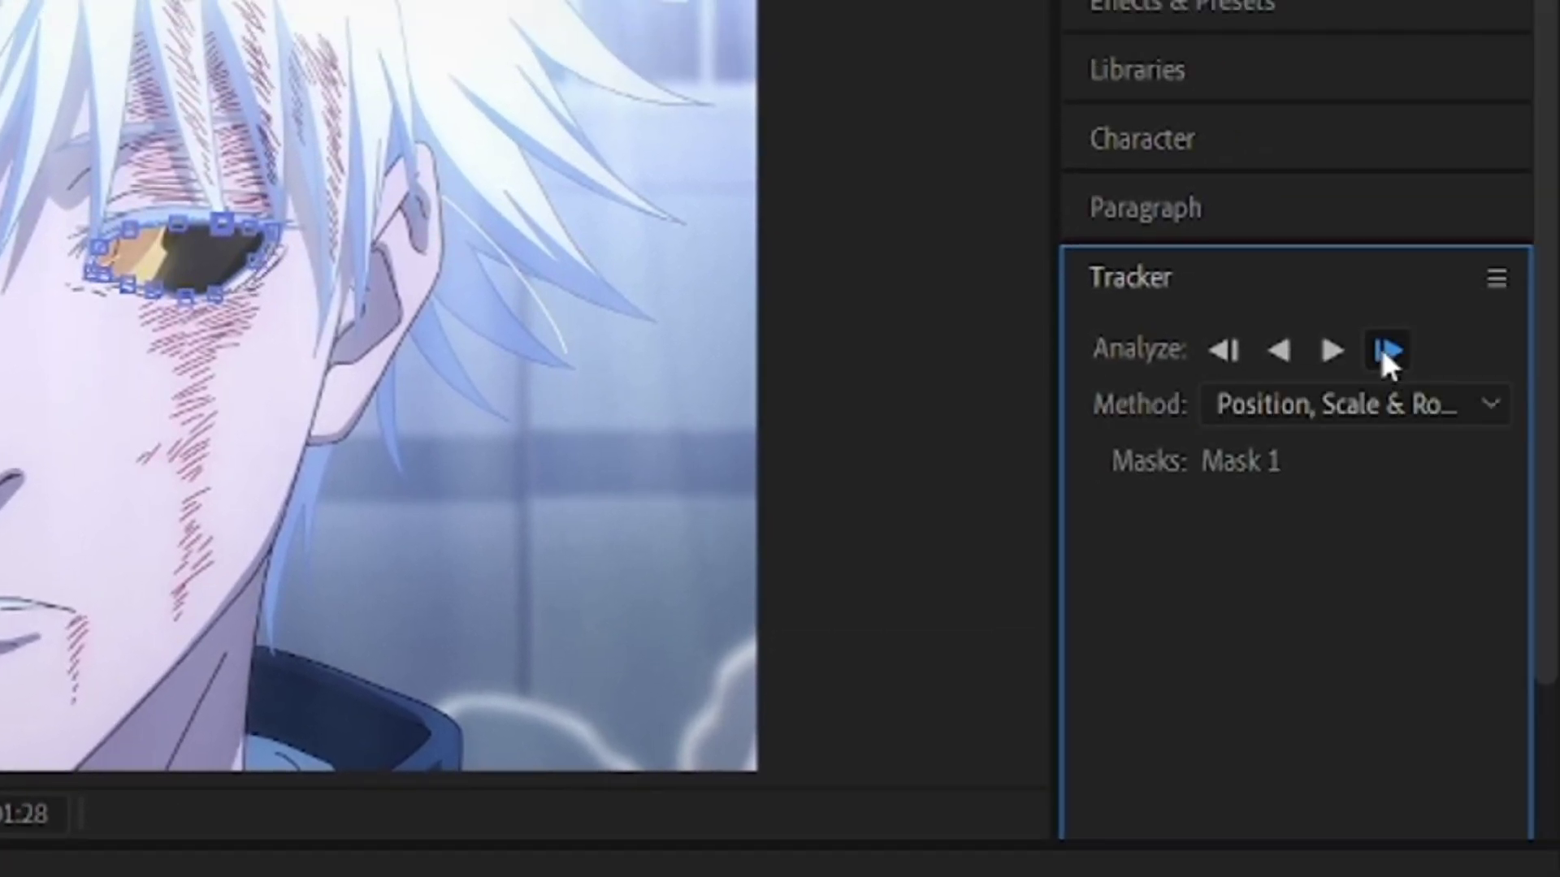
{"action": "left_click", "coordinate": [1386, 349]}
{"action": "left_click", "coordinate": [1386, 349]}
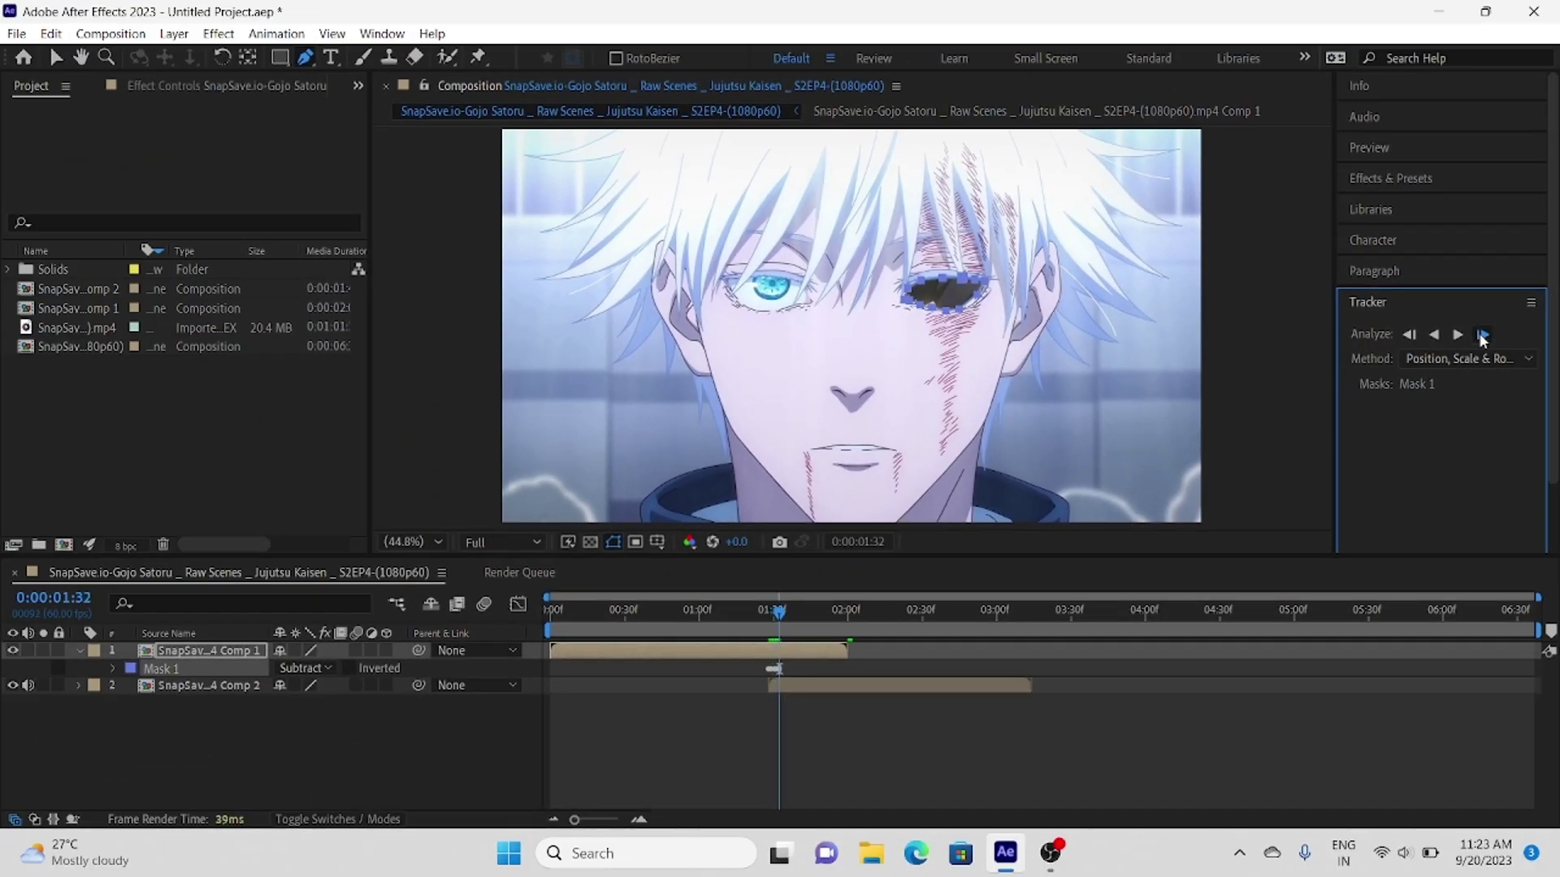
{"action": "left_click", "coordinate": [1482, 334]}
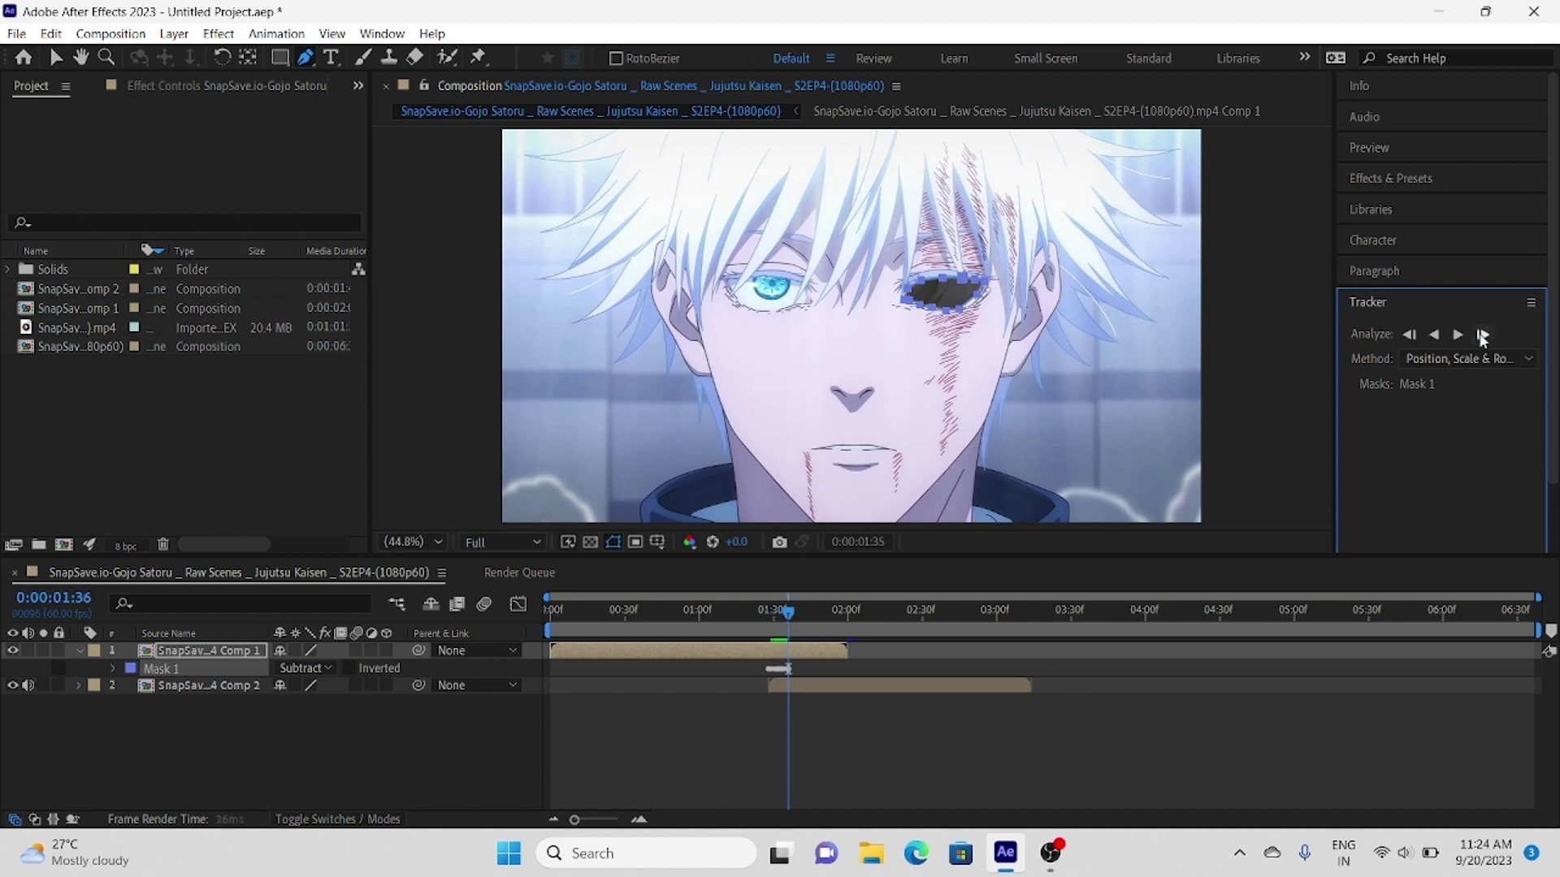
{"action": "left_click", "coordinate": [1483, 334]}
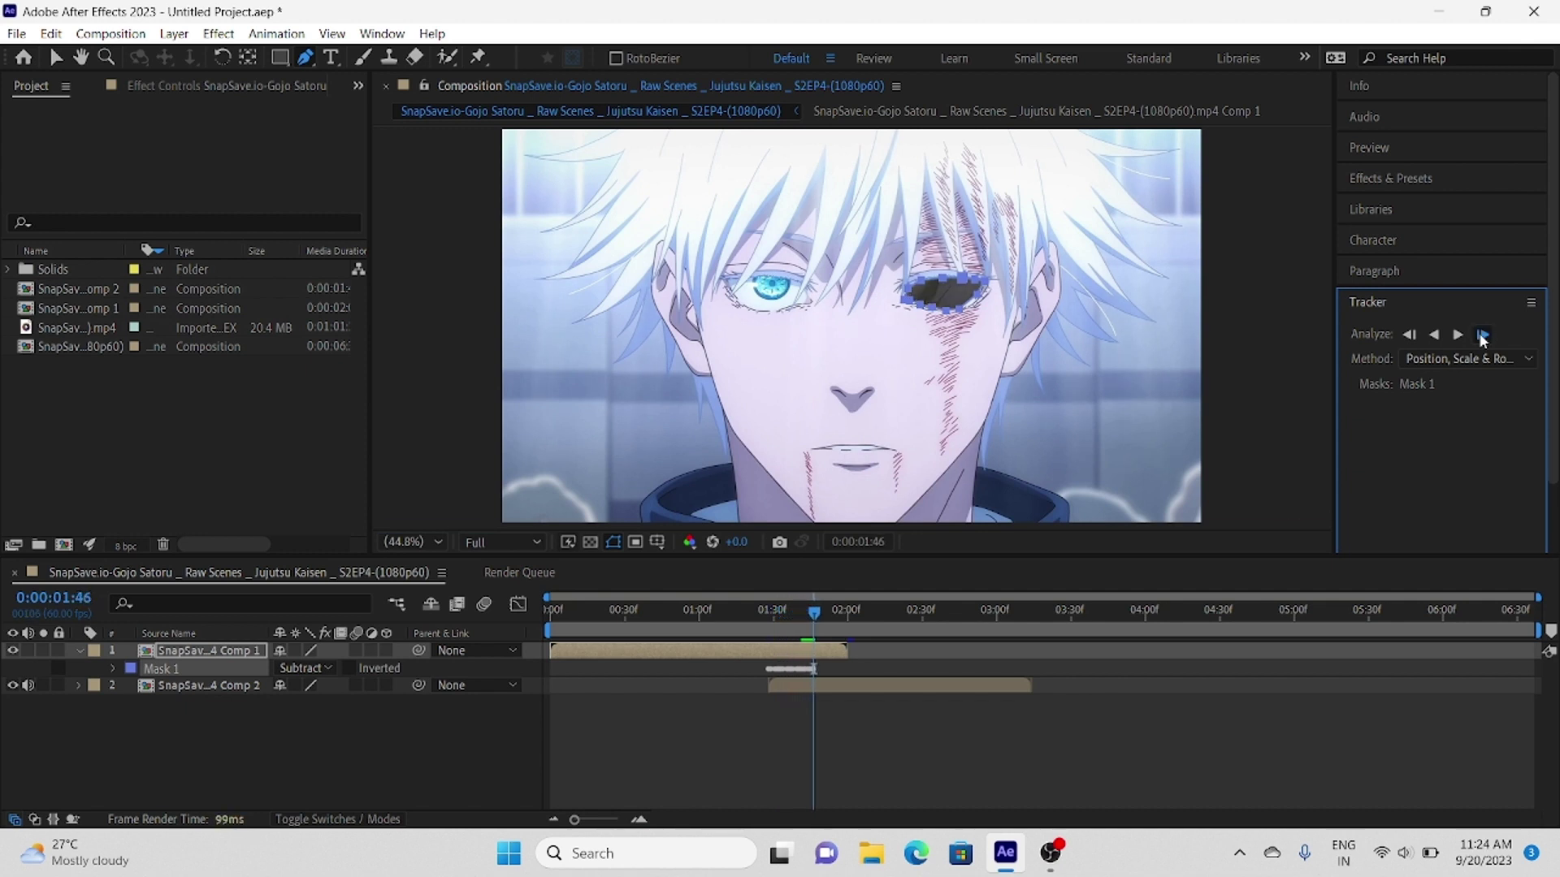
{"action": "left_click", "coordinate": [1483, 334]}
{"action": "left_click", "coordinate": [1481, 336]}
{"action": "left_click", "coordinate": [1466, 340]}
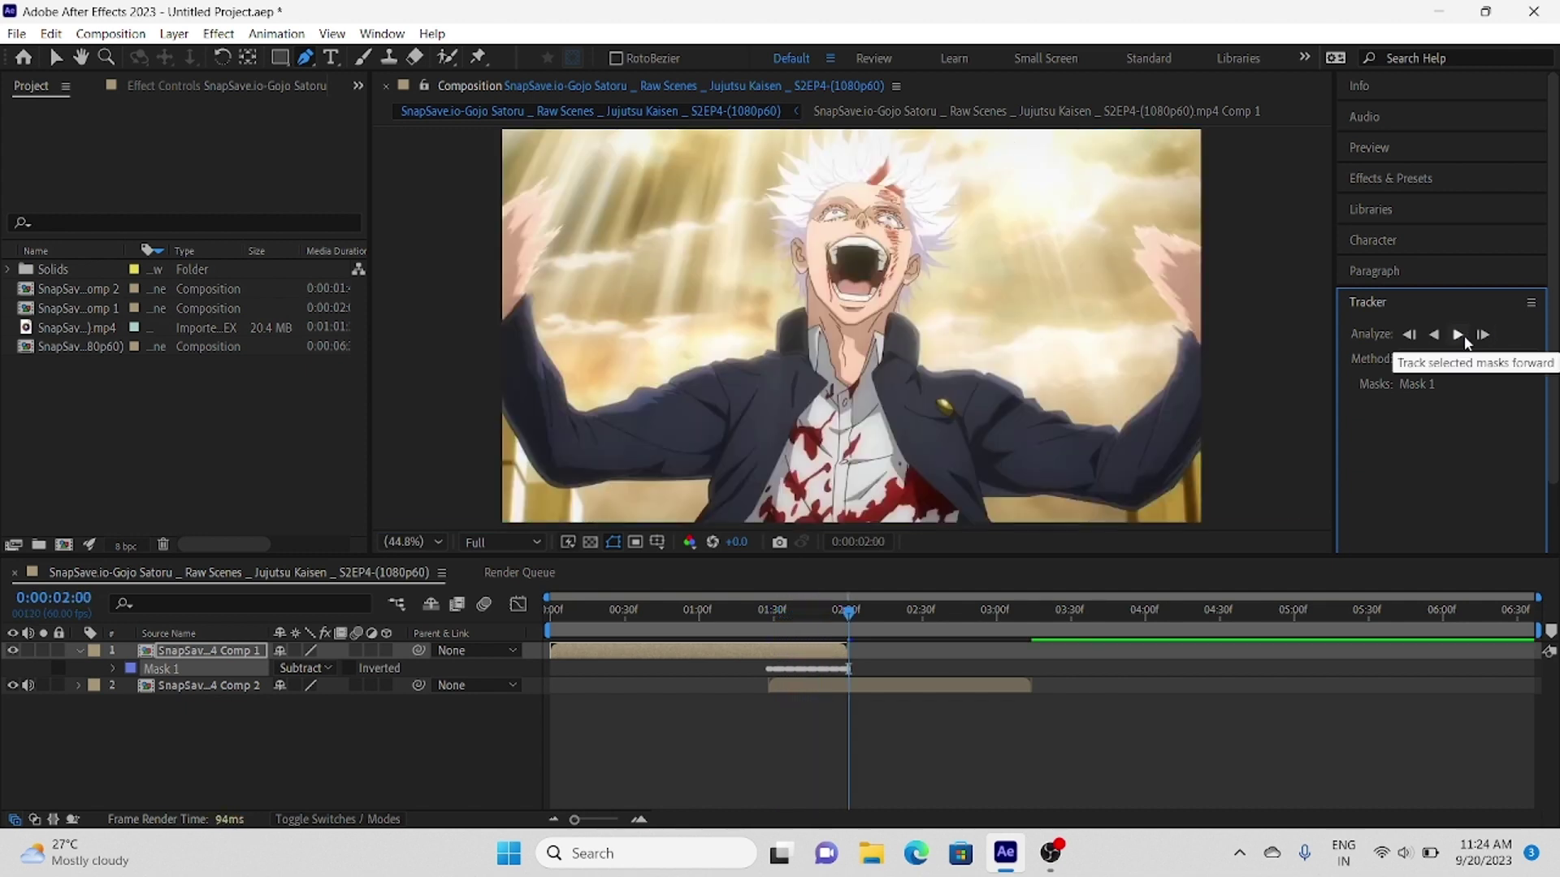
{"action": "left_click", "coordinate": [777, 611]}
{"action": "left_click_drag", "start_coordinate": [777, 699], "coordinate": [842, 708]}
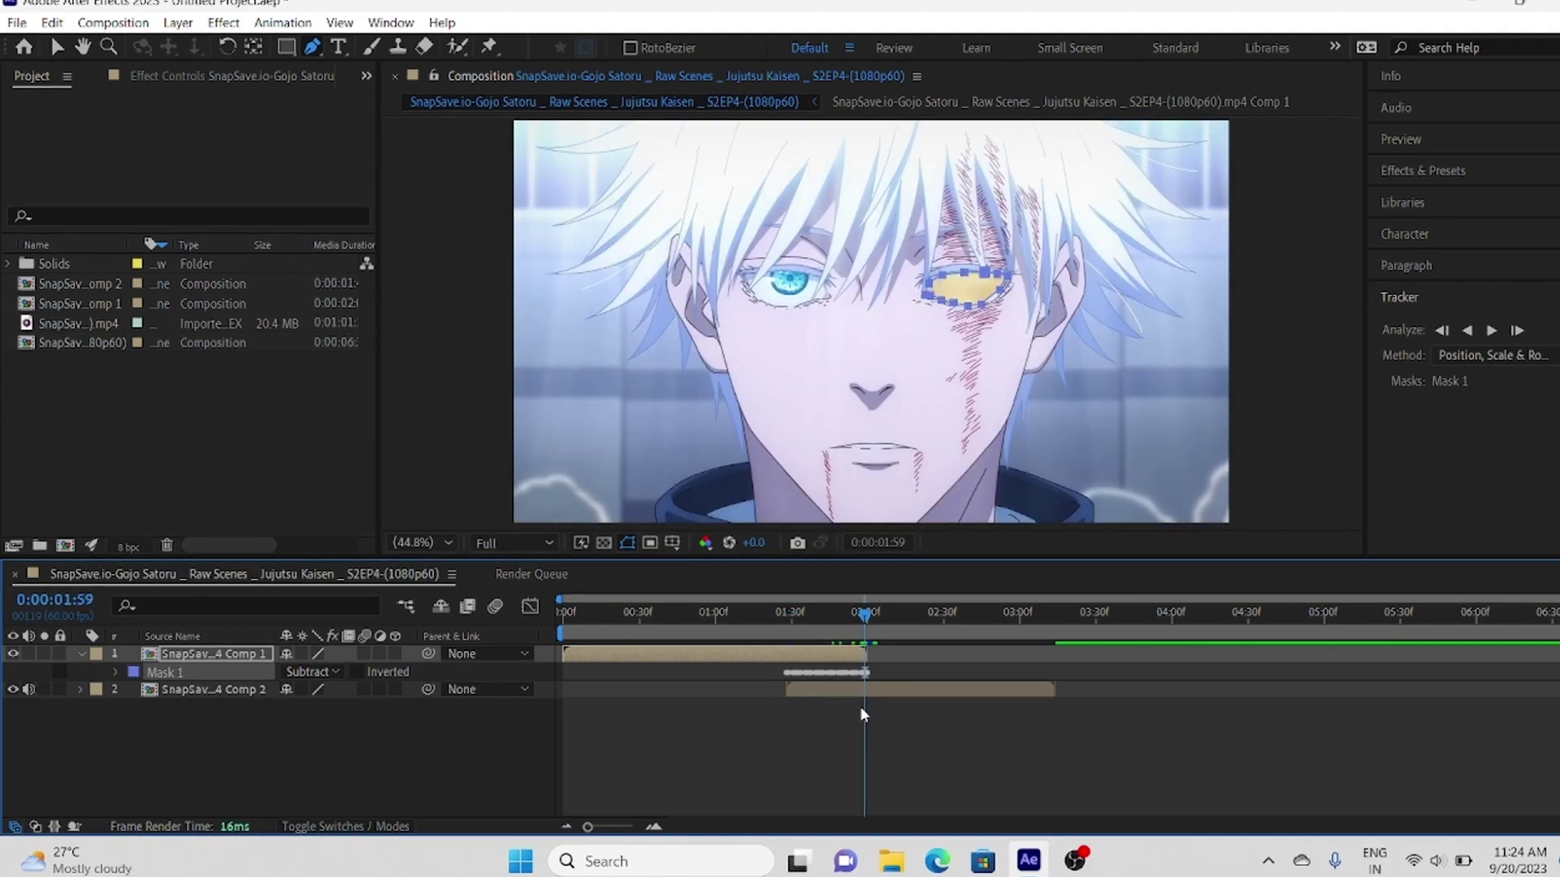
Step: Keyframe Mask Expansion at 0 pixels on 1:59 and -51 pixels on 1:28
{"action": "key", "text": "m"}
{"action": "key", "text": "m"}
{"action": "key", "text": "m"}
{"action": "key", "text": "m"}
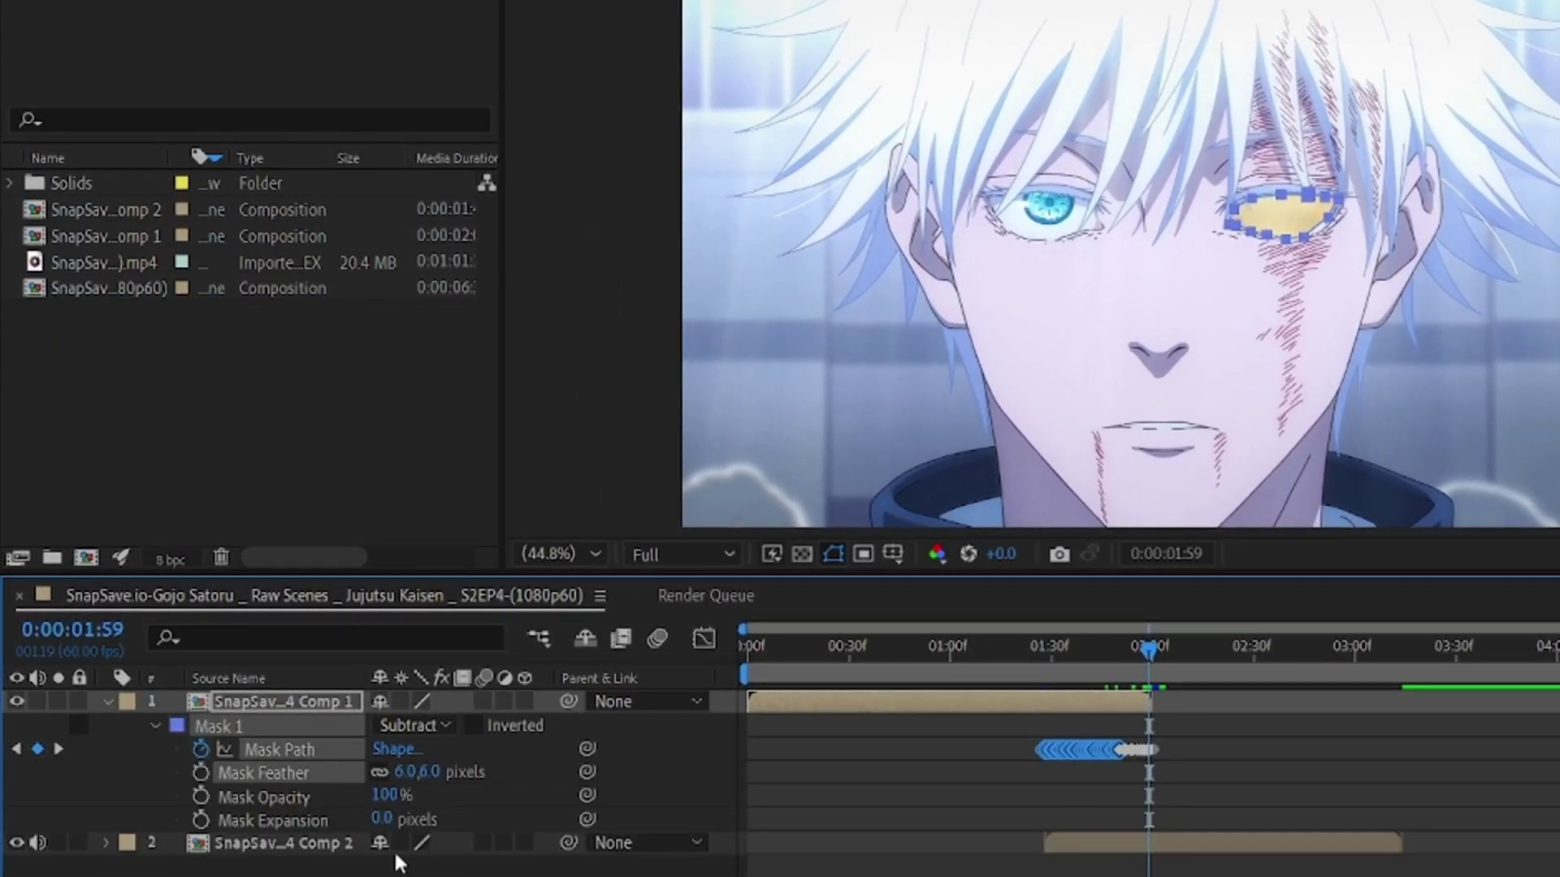
{"action": "left_click", "coordinate": [199, 817]}
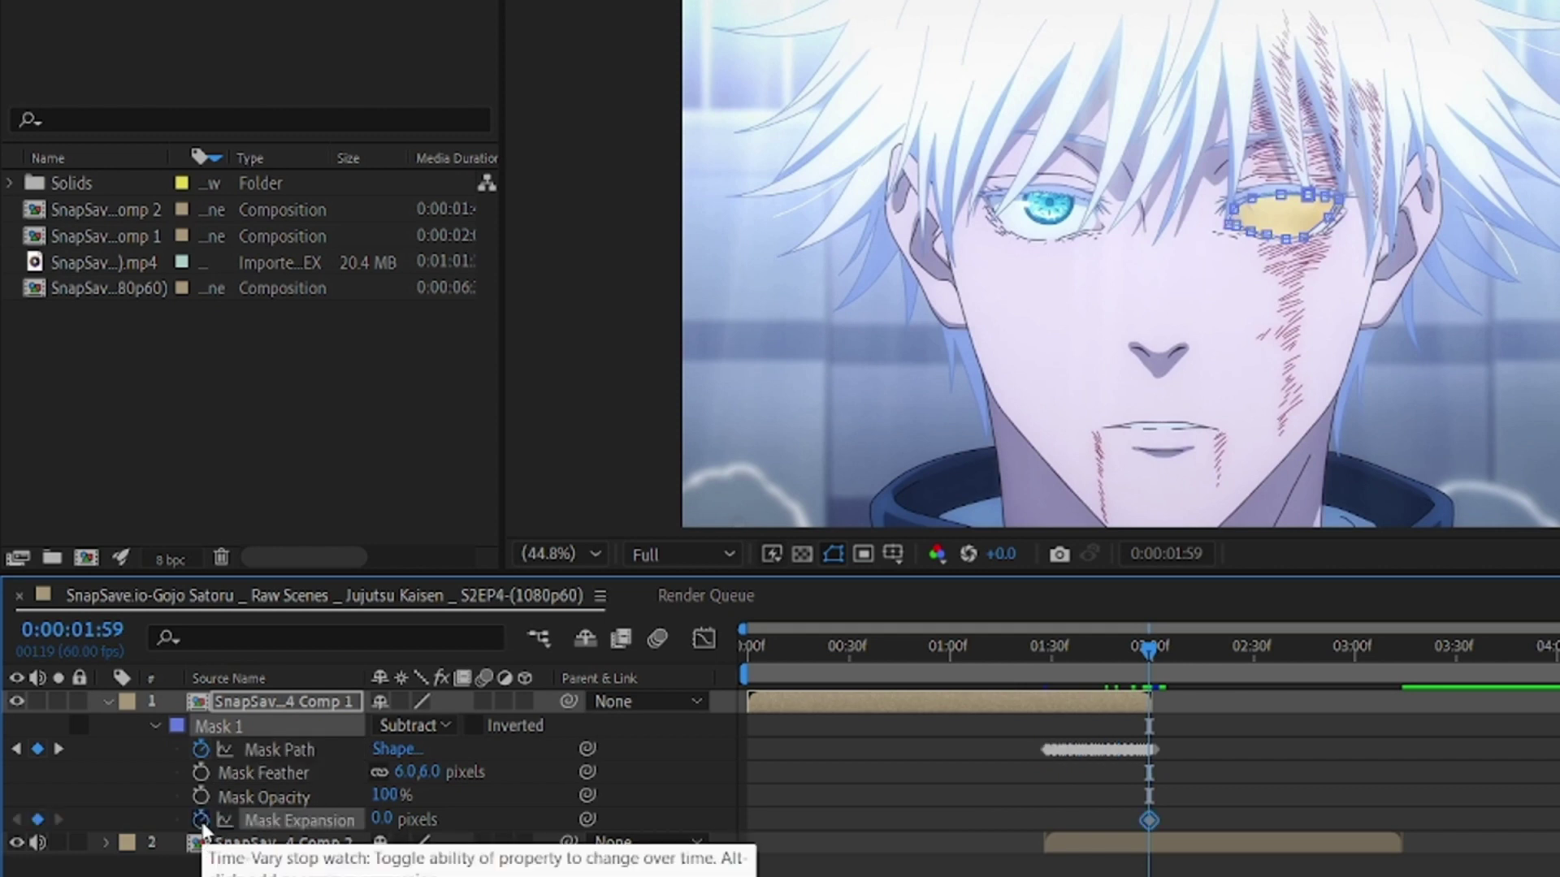
{"action": "left_click_drag", "start_coordinate": [1153, 649], "coordinate": [1046, 857]}
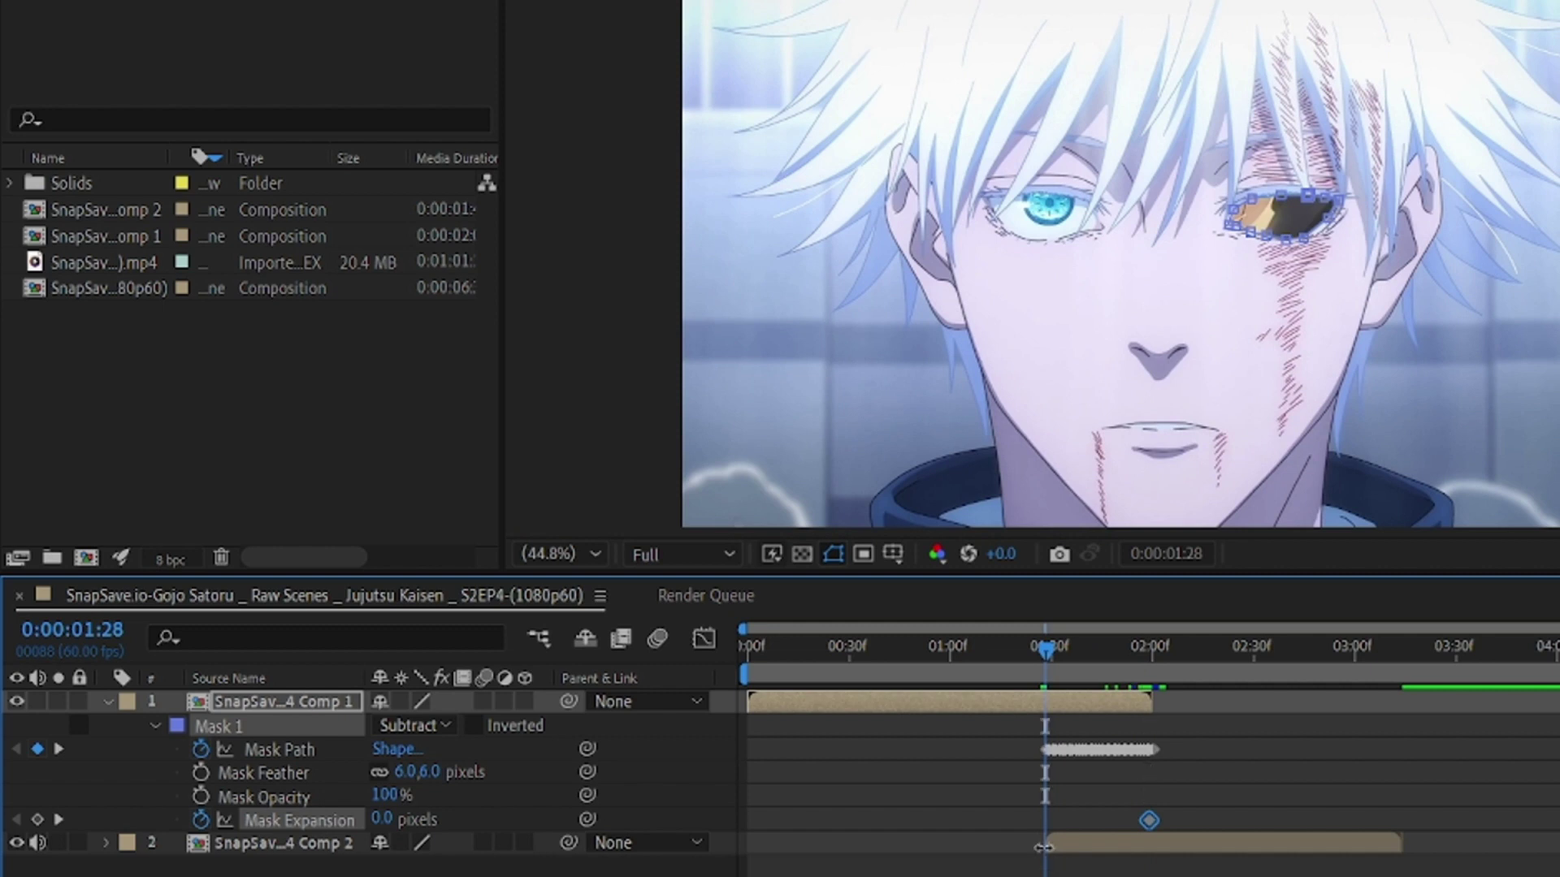
{"action": "mouse_move", "coordinate": [379, 821]}
{"action": "left_mouse_down"}
{"action": "mouse_move", "coordinate": [406, 820]}
{"action": "mouse_move", "coordinate": [348, 825]}
{"action": "left_mouse_up"}
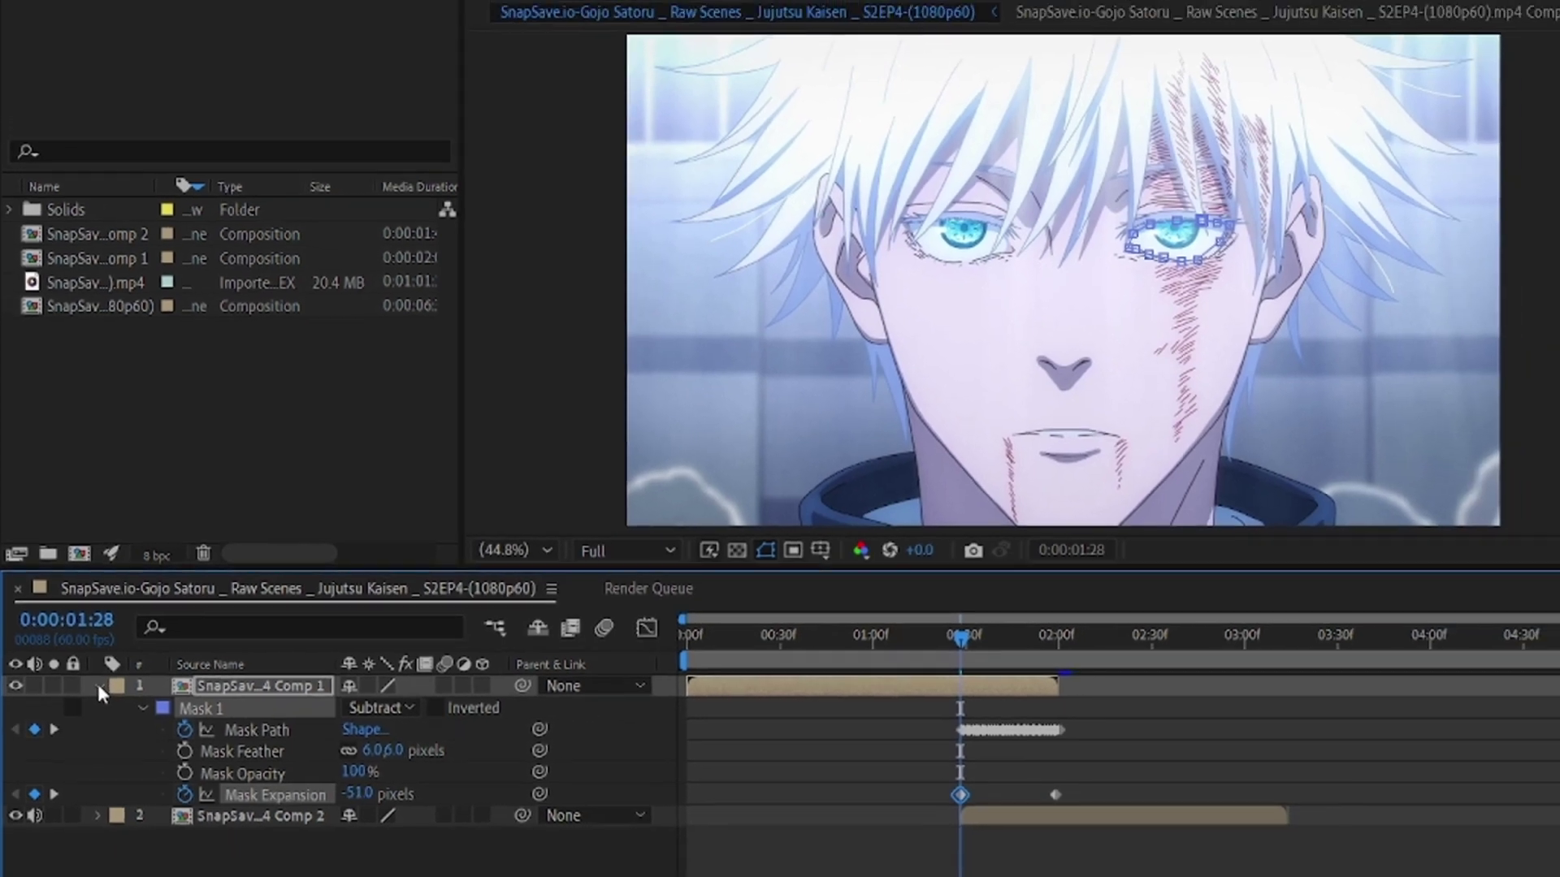
Step: Turn on the 3D Layer switch for both Comp 1 and Comp 2
{"action": "left_click", "coordinate": [107, 700]}
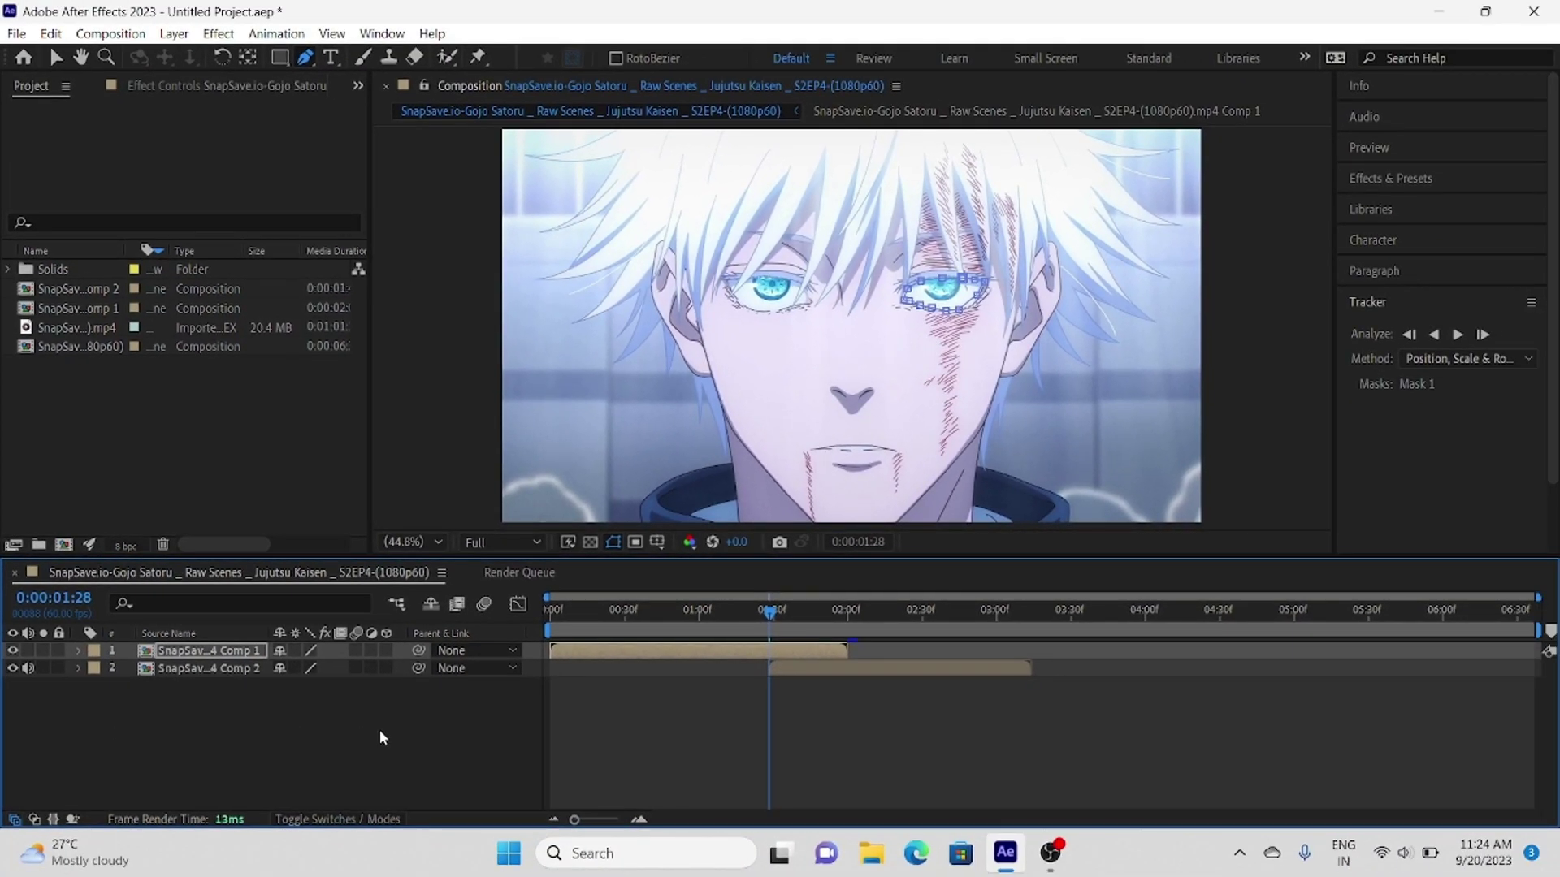
{"action": "left_click", "coordinate": [378, 729]}
{"action": "left_click", "coordinate": [385, 650]}
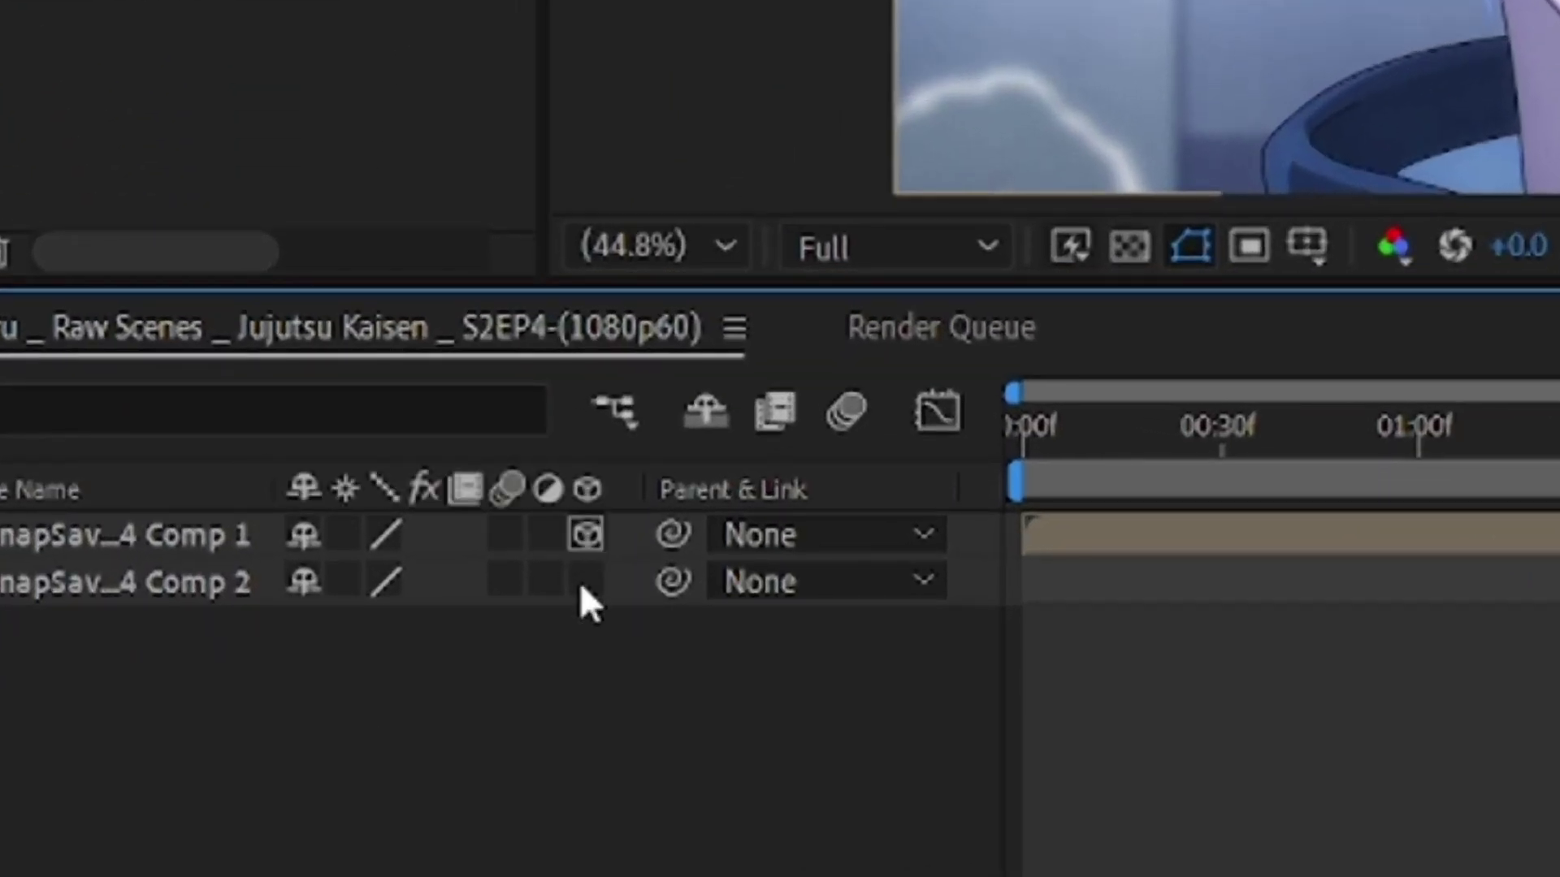
{"action": "left_click", "coordinate": [589, 582]}
Step: Add a new Null Object layer to the composition
{"action": "right_click", "coordinate": [569, 719]}
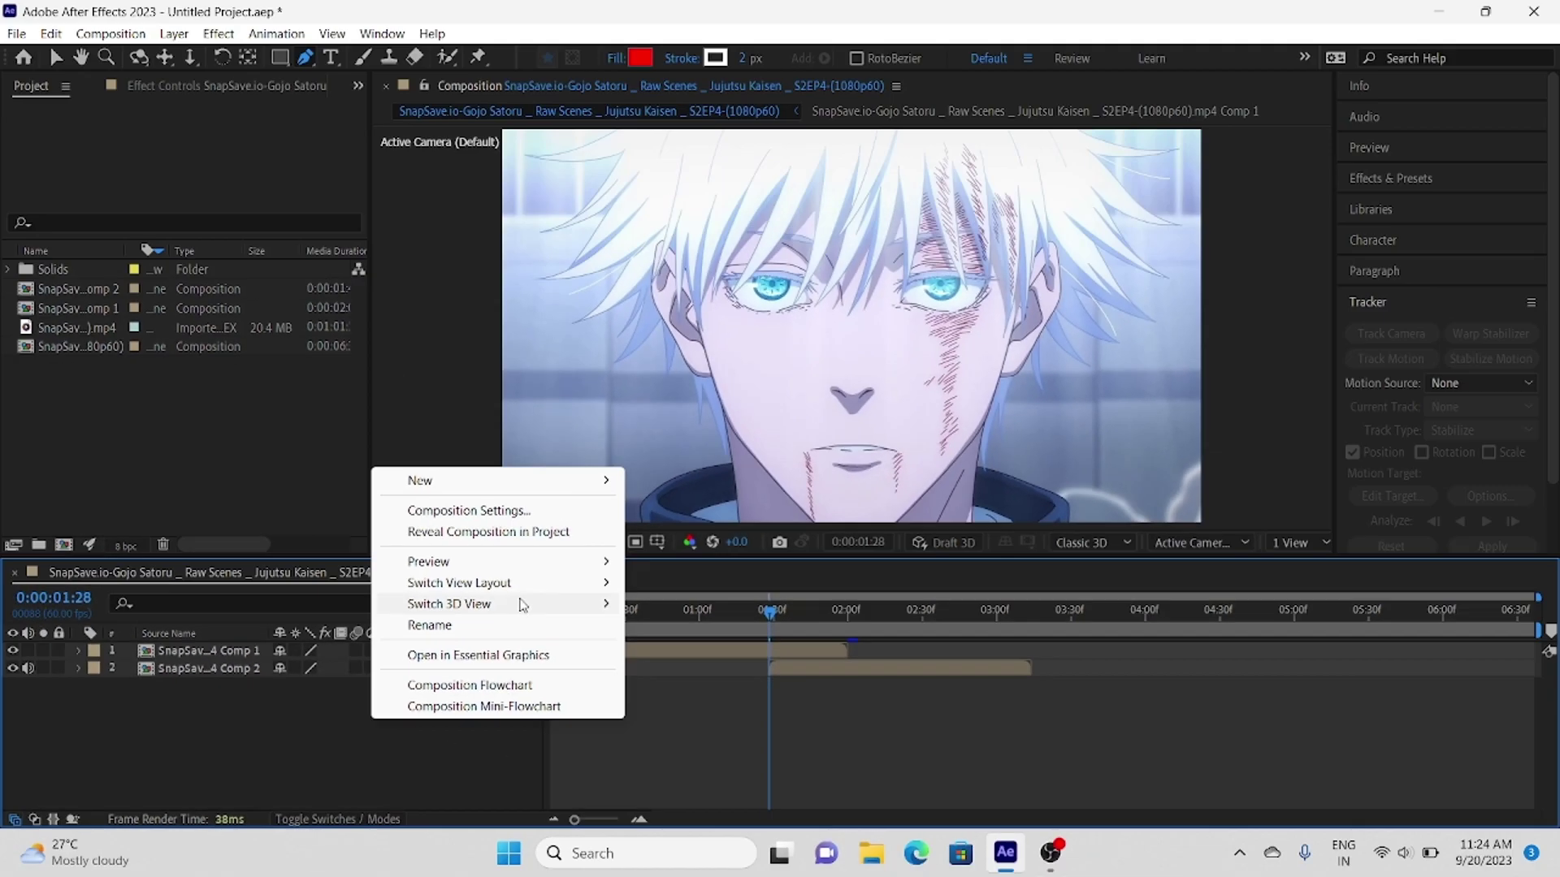
{"action": "mouse_move", "coordinate": [845, 107]}
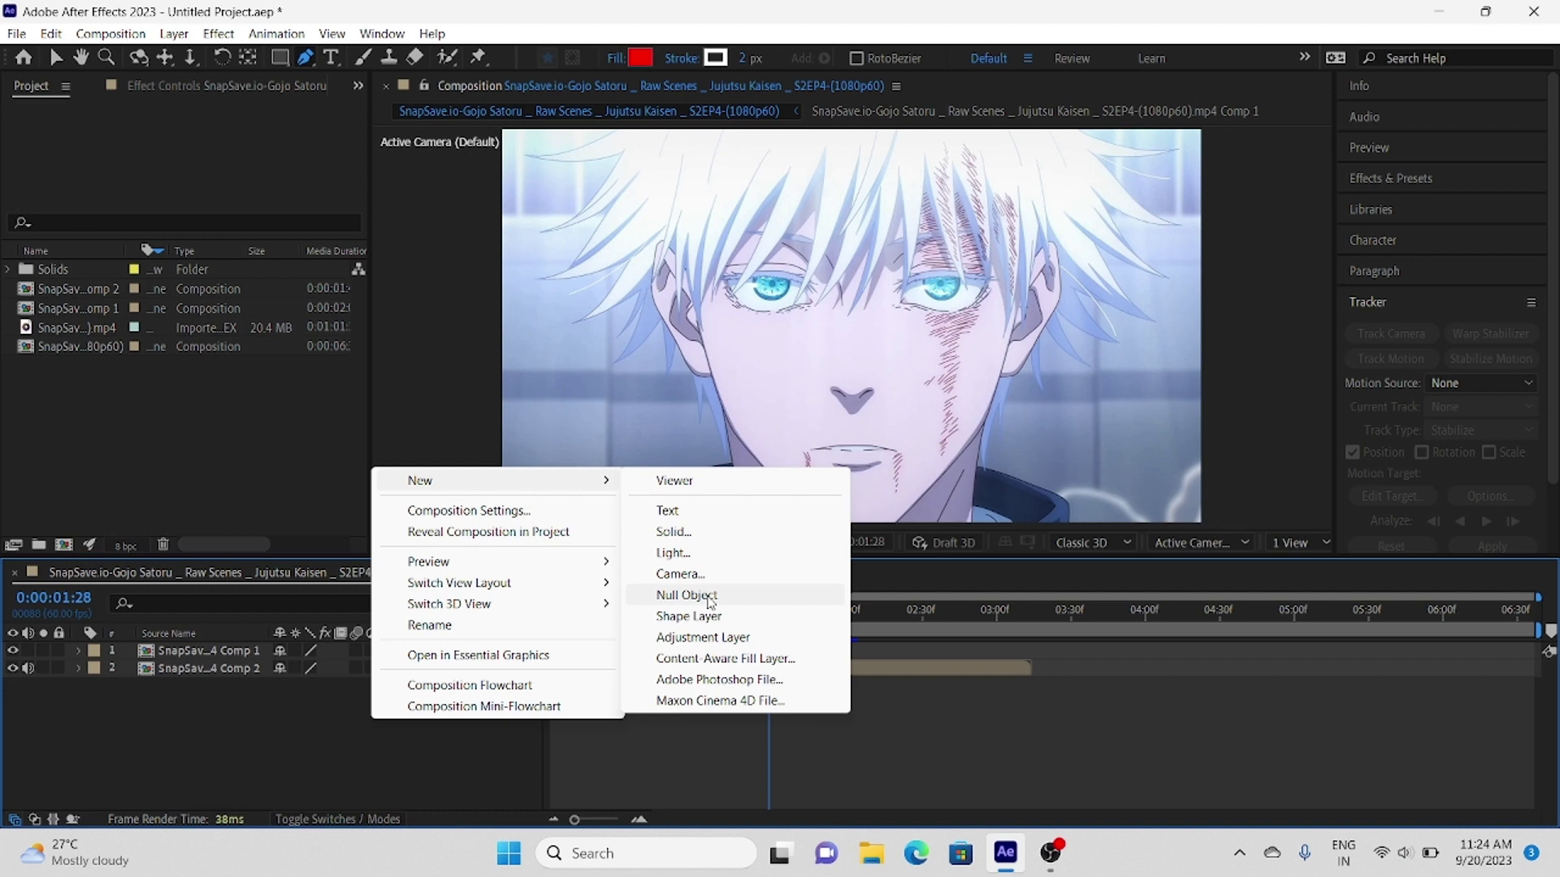
{"action": "left_click", "coordinate": [687, 595]}
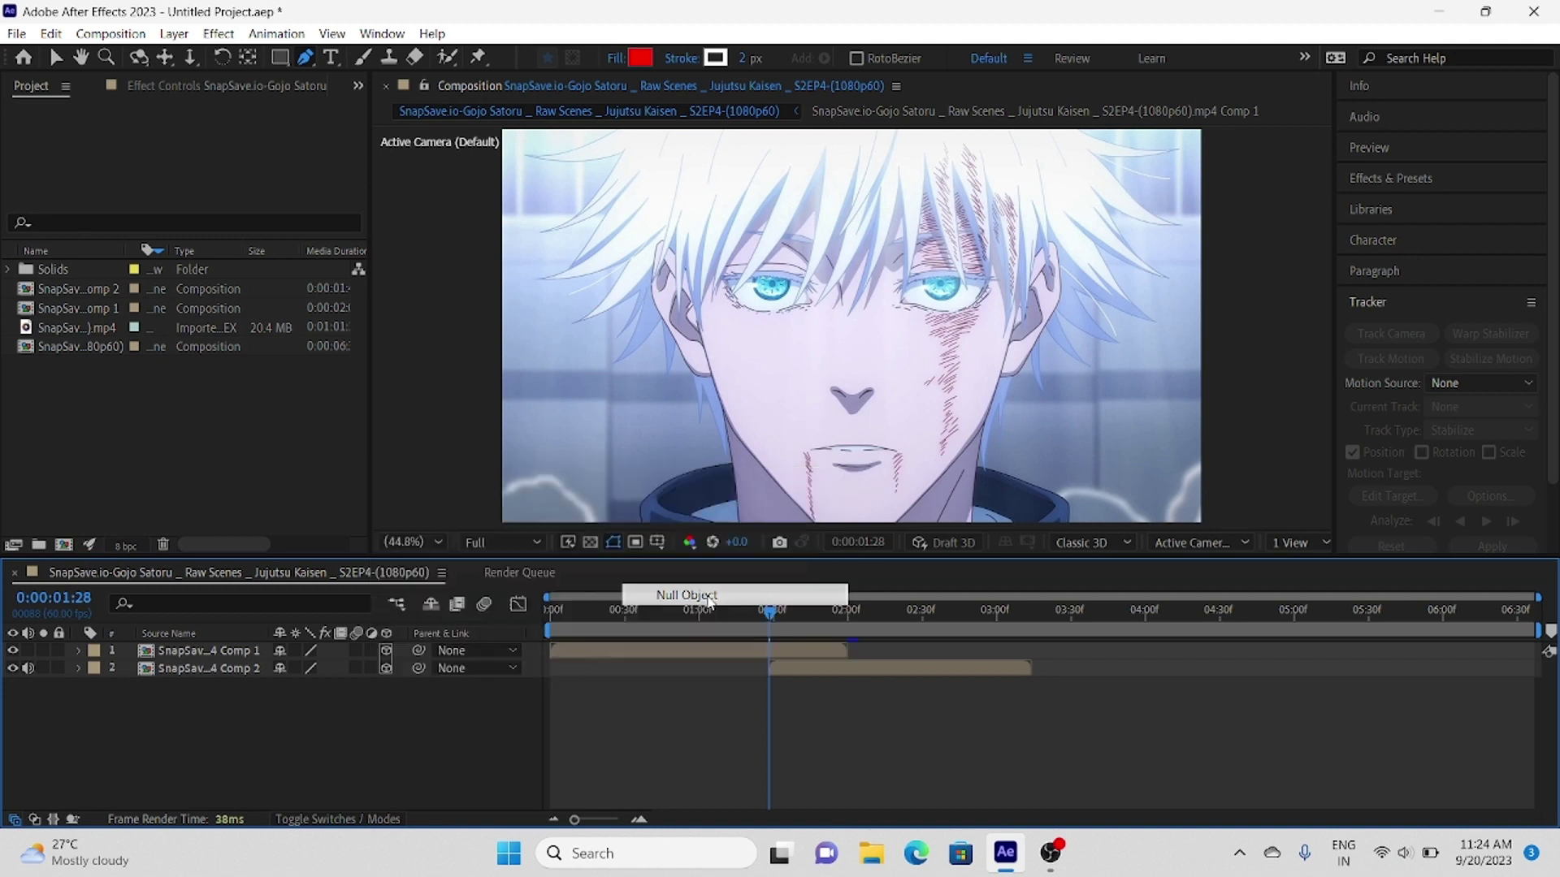
Step: Add a new camera, Camera 1, to the composition
{"action": "right_click", "coordinate": [346, 751]}
{"action": "mouse_move", "coordinate": [419, 511]}
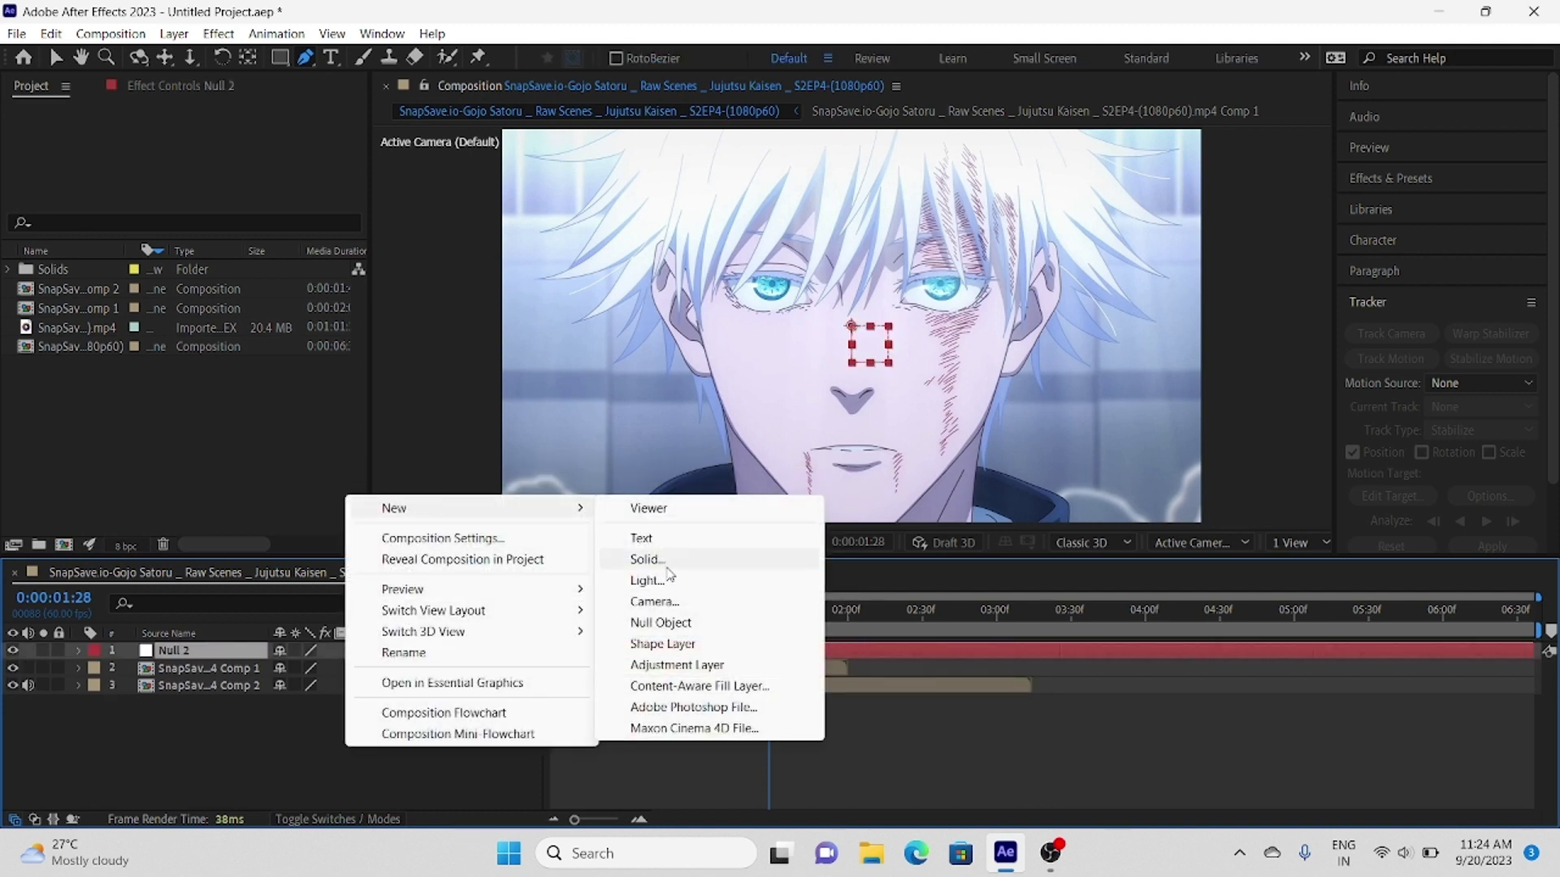
{"action": "left_click", "coordinate": [679, 601]}
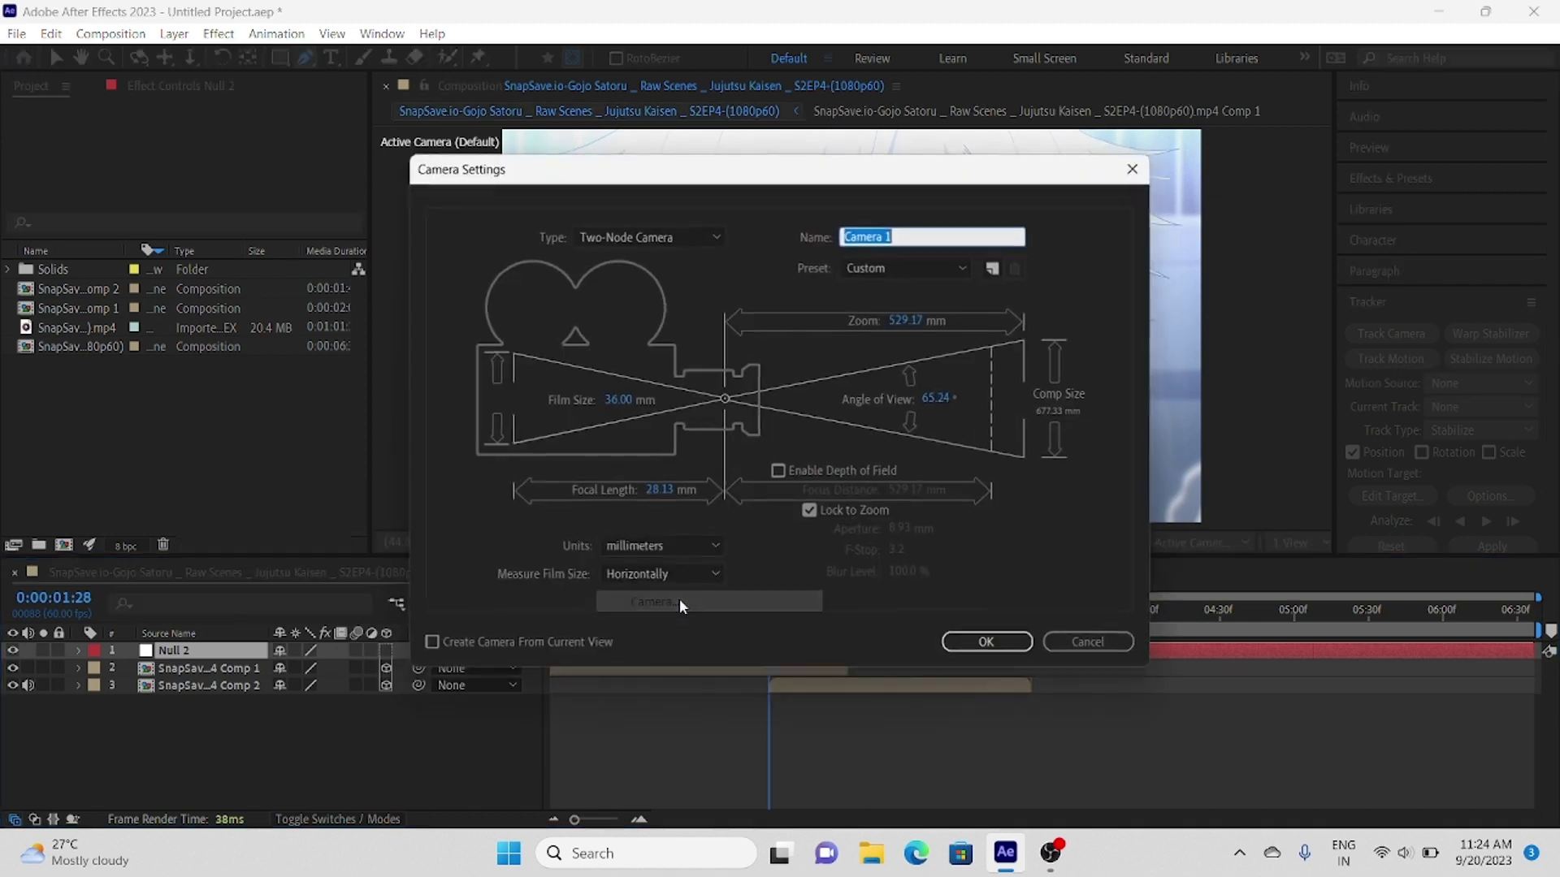
{"action": "left_click", "coordinate": [985, 643]}
Step: Move Null 2 above Camera 1 and parent Camera 1 to Null 2
{"action": "left_click", "coordinate": [264, 752]}
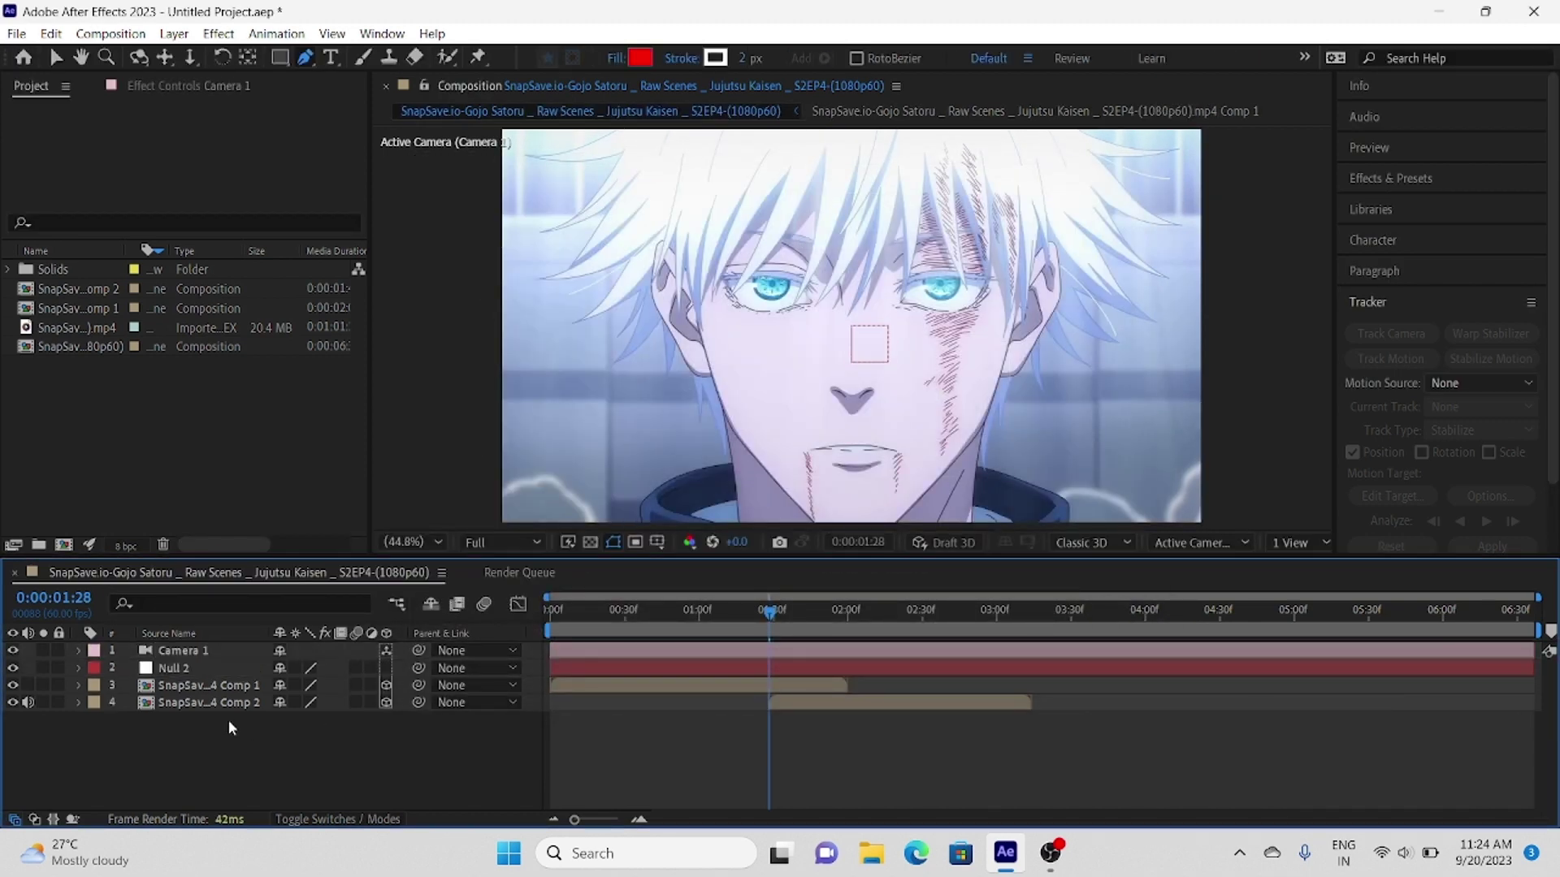
{"action": "left_click_drag", "start_coordinate": [189, 669], "coordinate": [188, 650]}
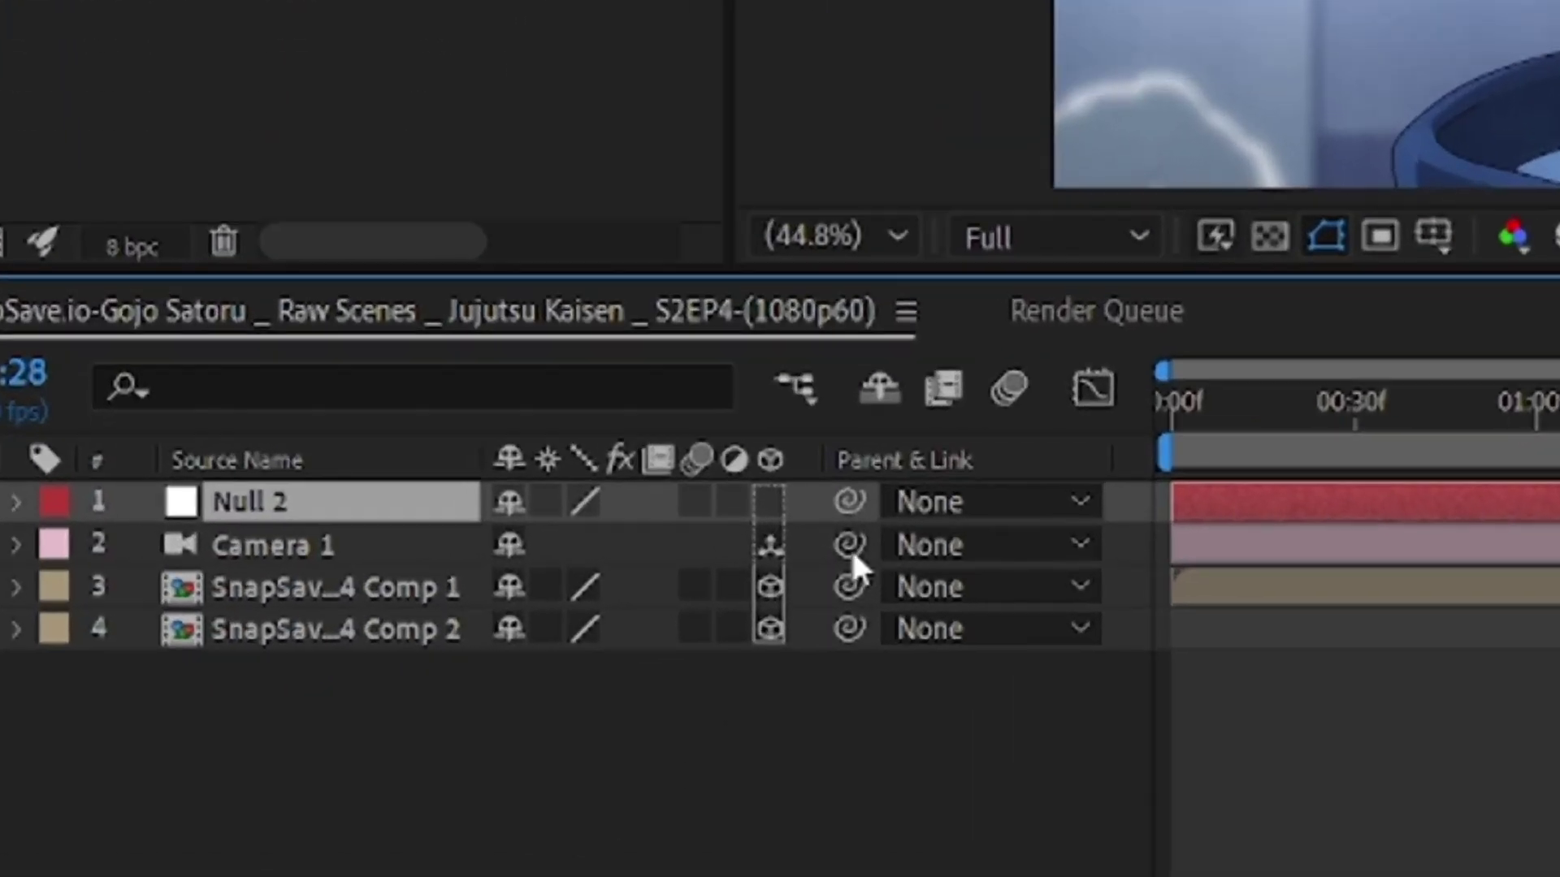
{"action": "left_click_drag", "start_coordinate": [419, 668], "coordinate": [271, 657]}
{"action": "left_click_drag", "start_coordinate": [489, 515], "coordinate": [398, 512]}
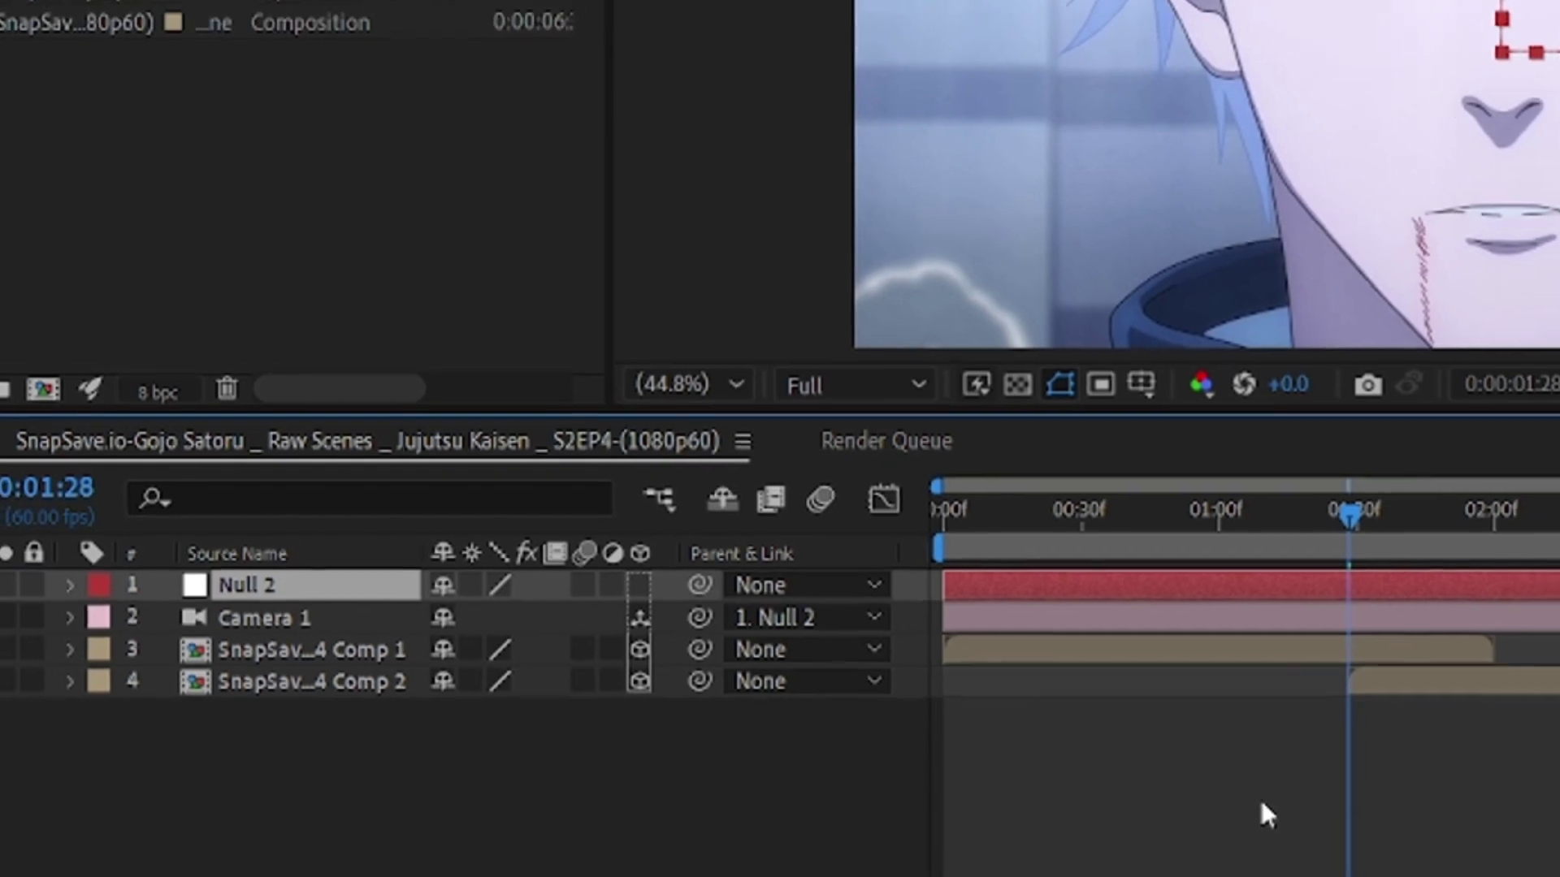
Step: Show Null 2's Position, set preview resolution to Quarter, and go to 0:00:01:14
{"action": "key", "text": "p"}
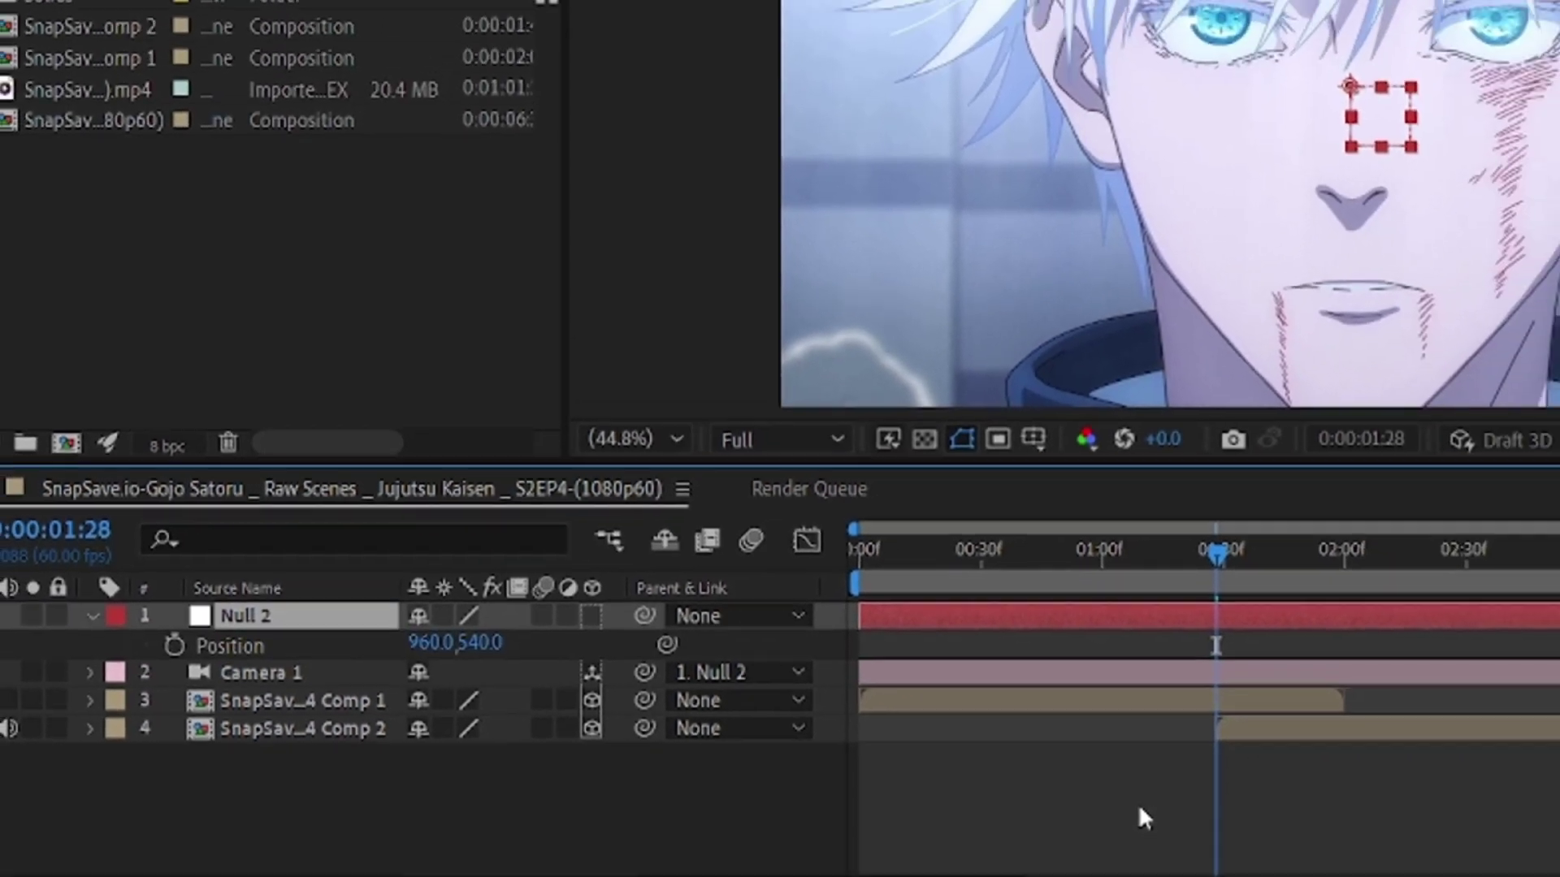
{"action": "left_click", "coordinate": [776, 443]}
{"action": "left_click", "coordinate": [743, 668]}
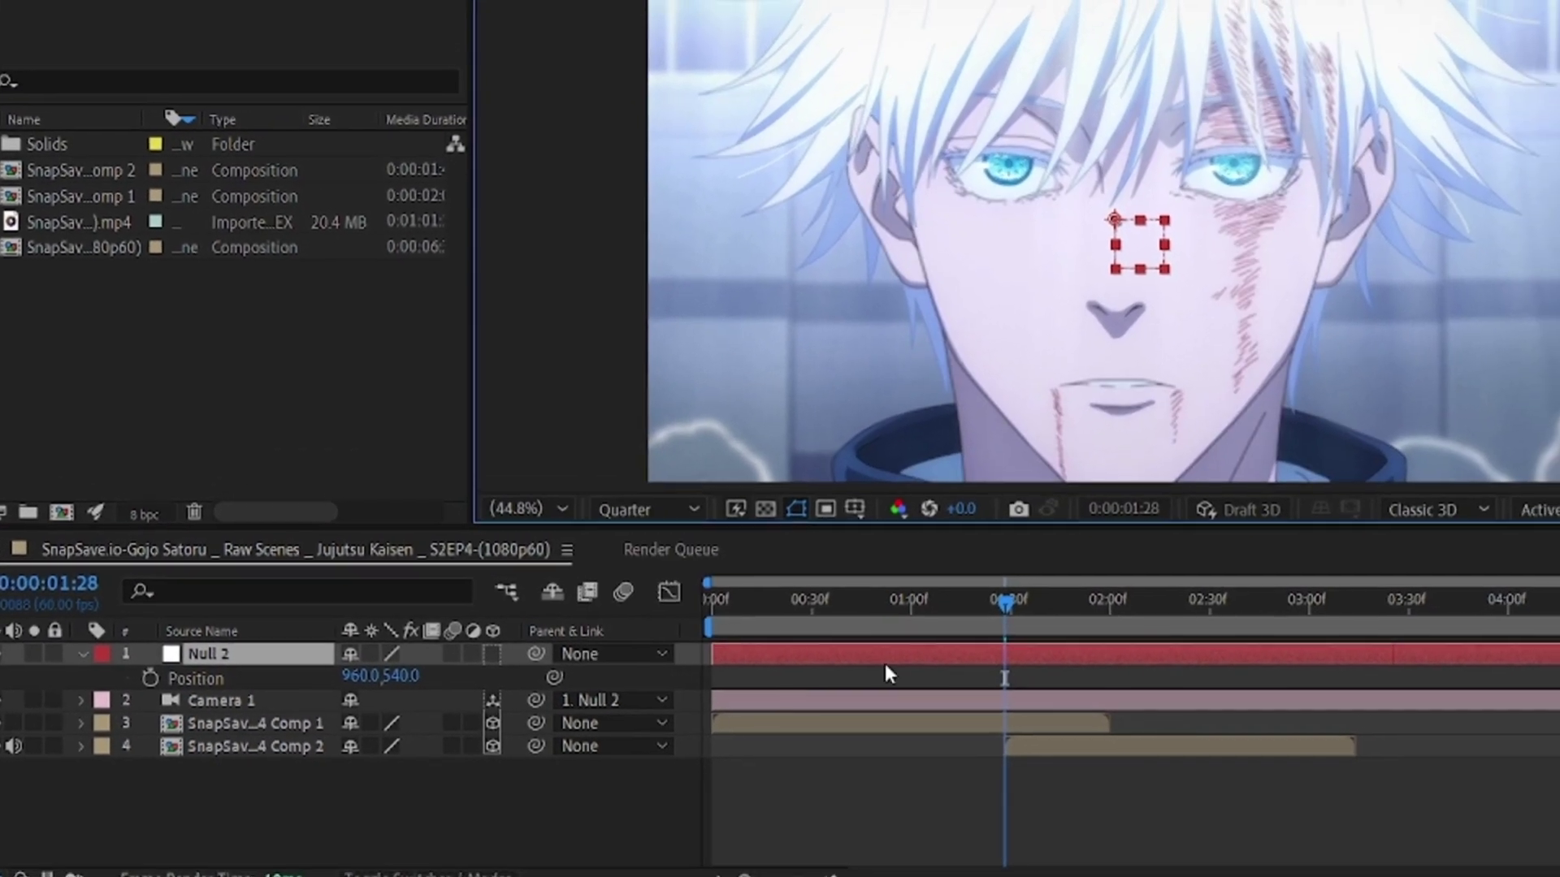
{"action": "left_click_drag", "start_coordinate": [1004, 609], "coordinate": [917, 623]}
{"action": "left_click_drag", "start_coordinate": [820, 642], "coordinate": [864, 647]}
{"action": "left_click_drag", "start_coordinate": [767, 650], "coordinate": [755, 650]}
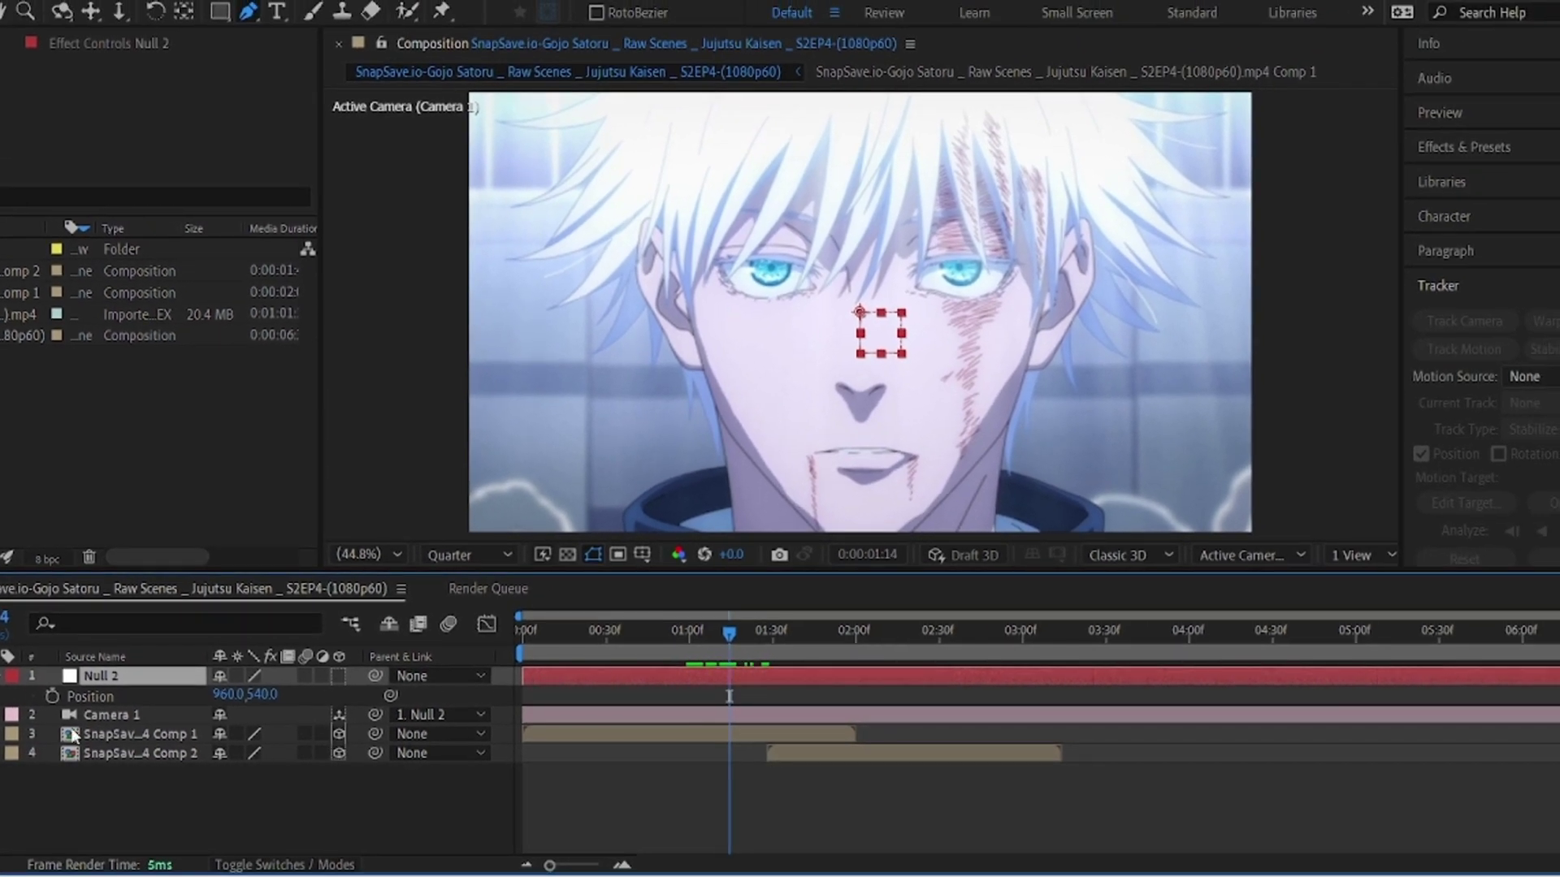
Step: Make Null 2 3D, keyframe Position at 1:14, and set it to 1194, 451, 1467 at 1:59
{"action": "left_click", "coordinate": [338, 677]}
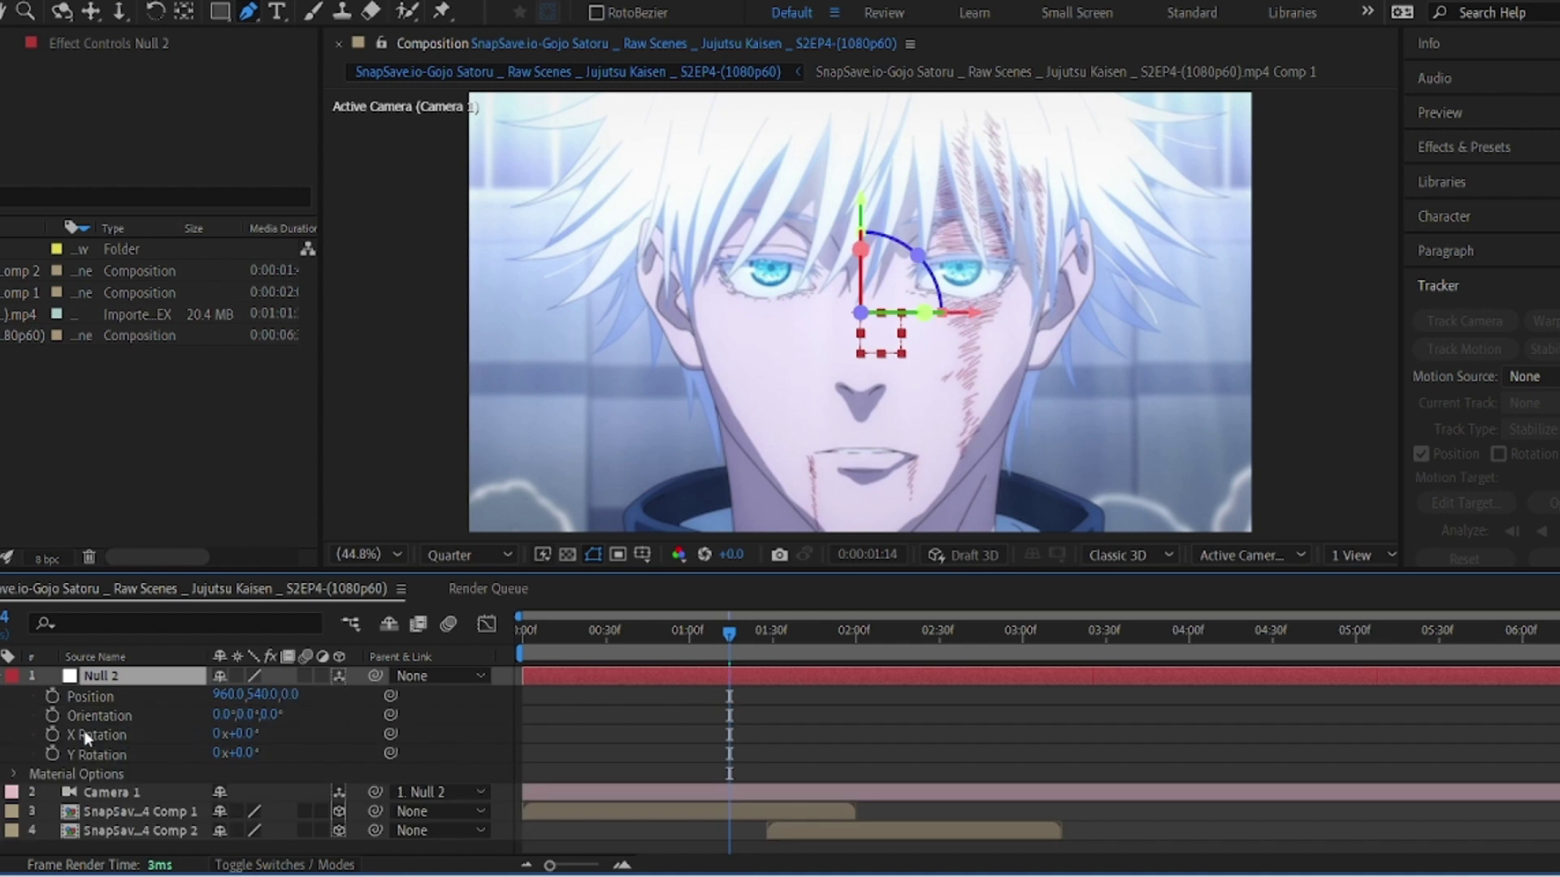
{"action": "left_click", "coordinate": [52, 697]}
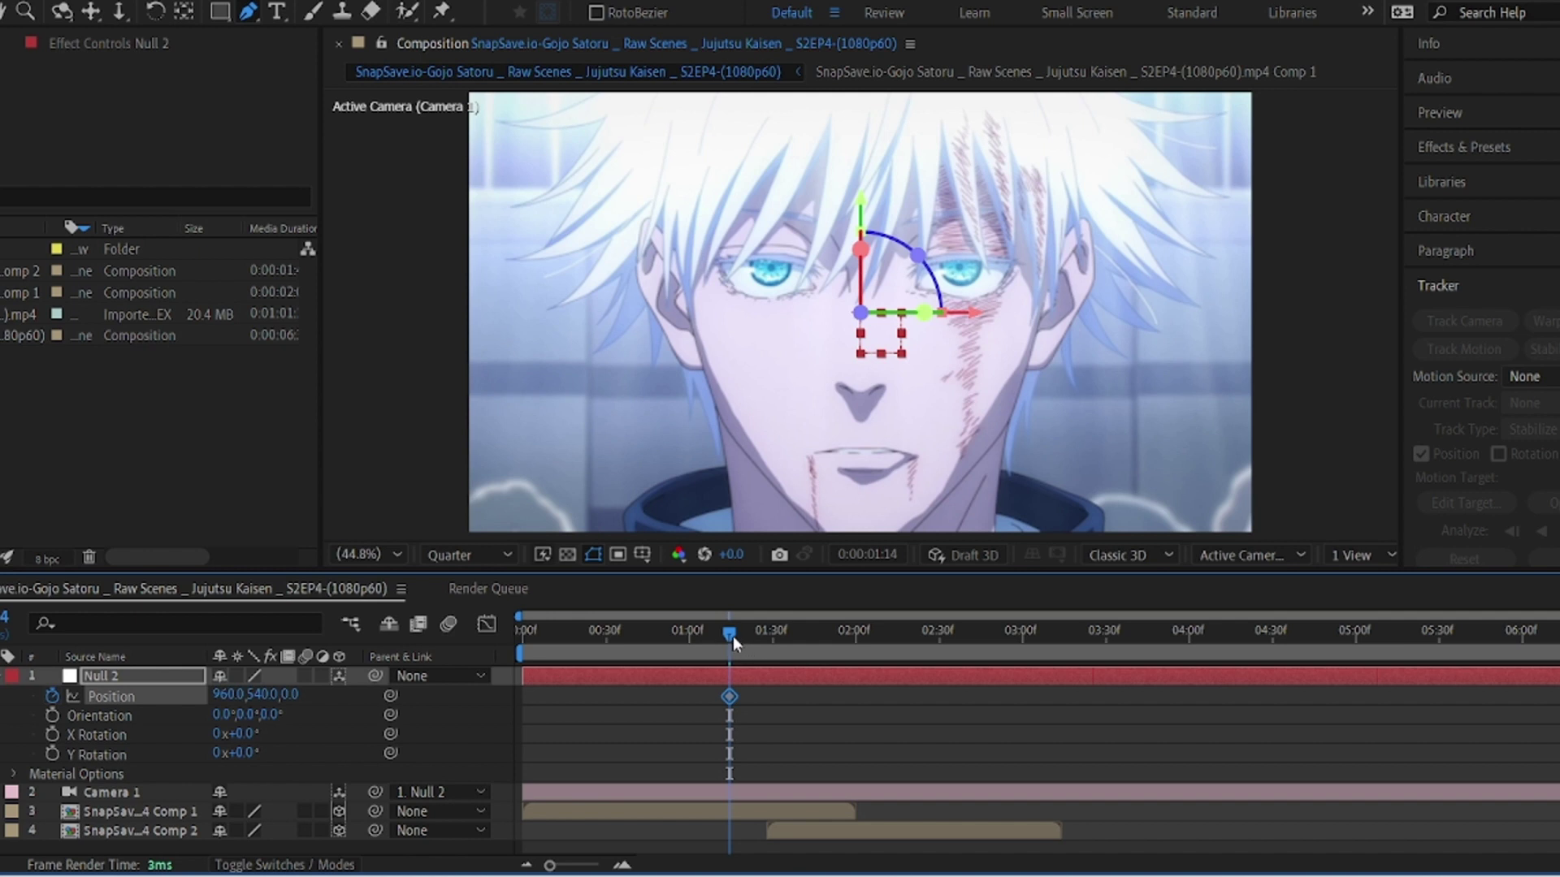
{"action": "left_click_drag", "start_coordinate": [729, 636], "coordinate": [853, 671]}
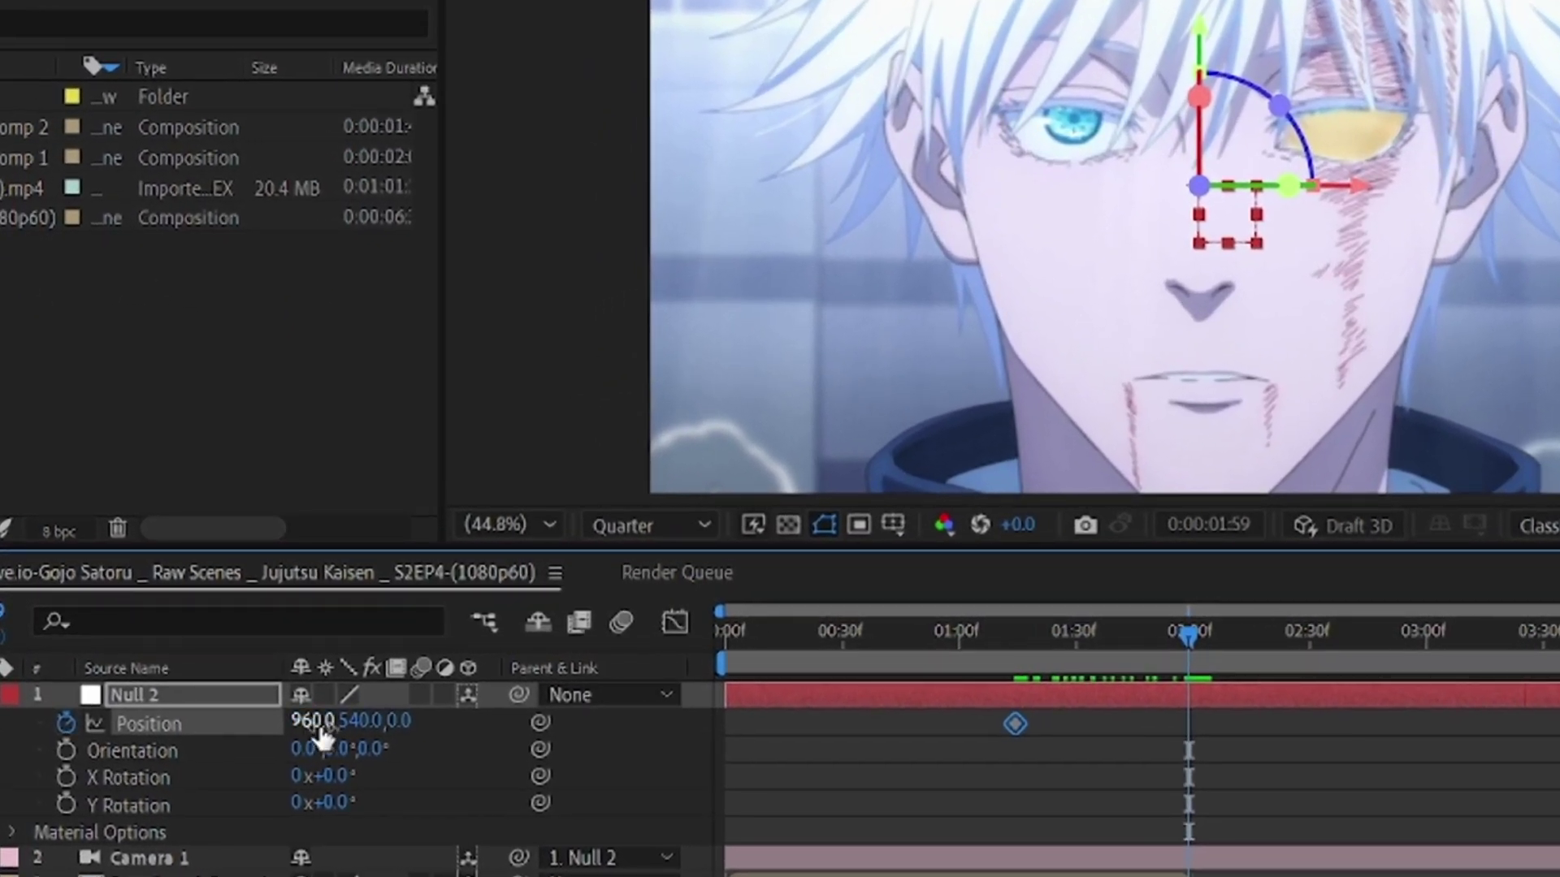
{"action": "left_click_drag", "start_coordinate": [320, 735], "coordinate": [717, 760]}
{"action": "left_click_drag", "start_coordinate": [370, 725], "coordinate": [231, 749]}
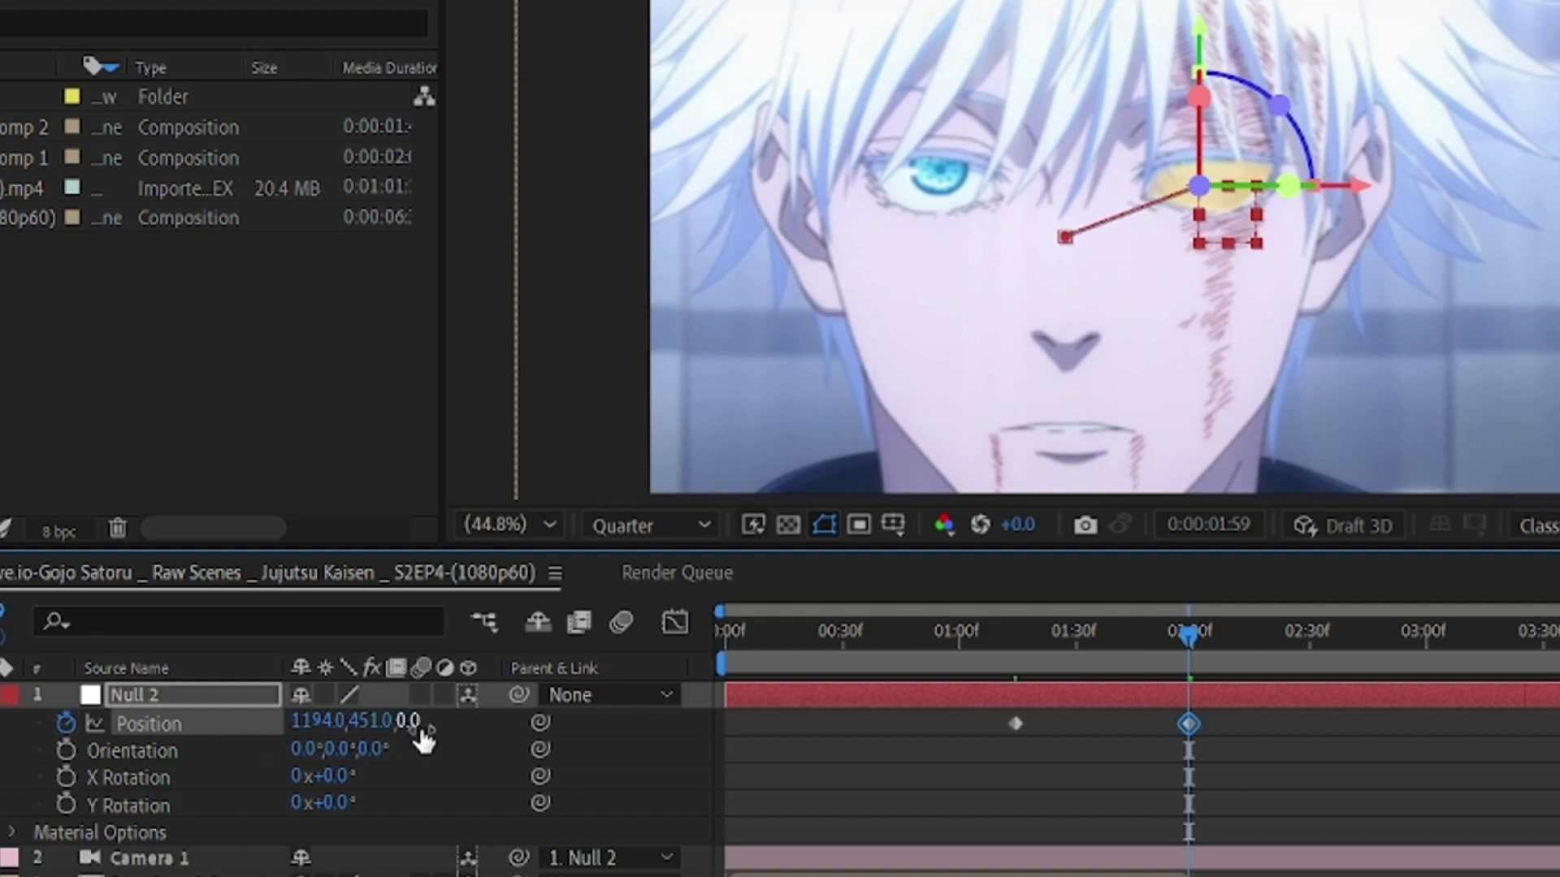
{"action": "left_click_drag", "start_coordinate": [410, 721], "coordinate": [1394, 686]}
{"action": "left_click_drag", "start_coordinate": [421, 731], "coordinate": [667, 814]}
{"action": "left_click_drag", "start_coordinate": [439, 729], "coordinate": [769, 706]}
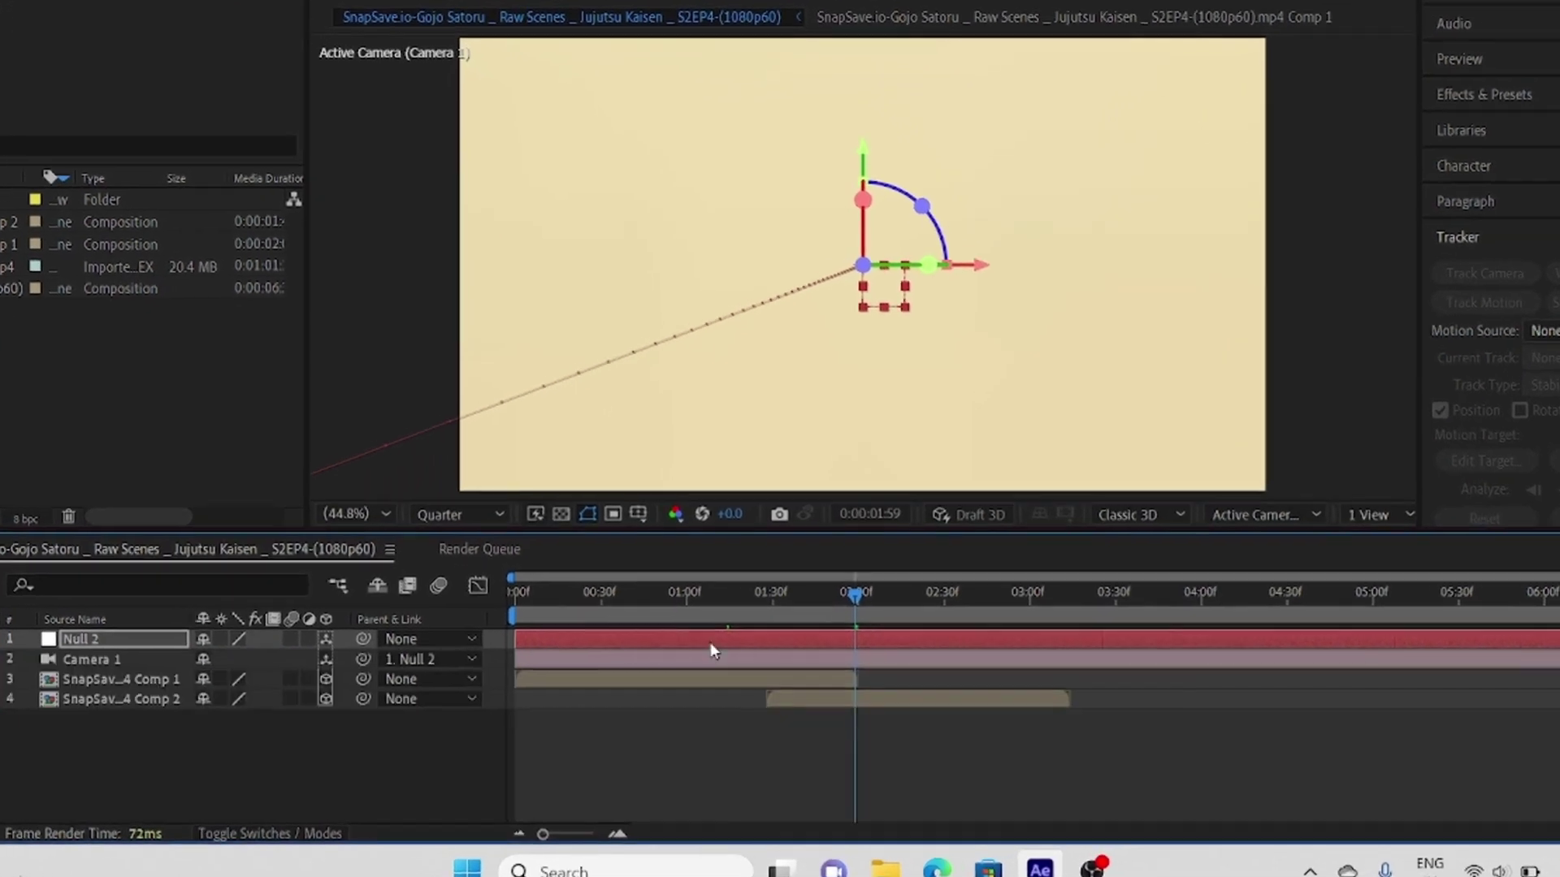
Step: Apply Easy Ease to both of Null 2's Position keyframes
{"action": "key", "text": "p"}
{"action": "left_click_drag", "start_coordinate": [893, 668], "coordinate": [687, 684]}
{"action": "key", "text": "F9"}
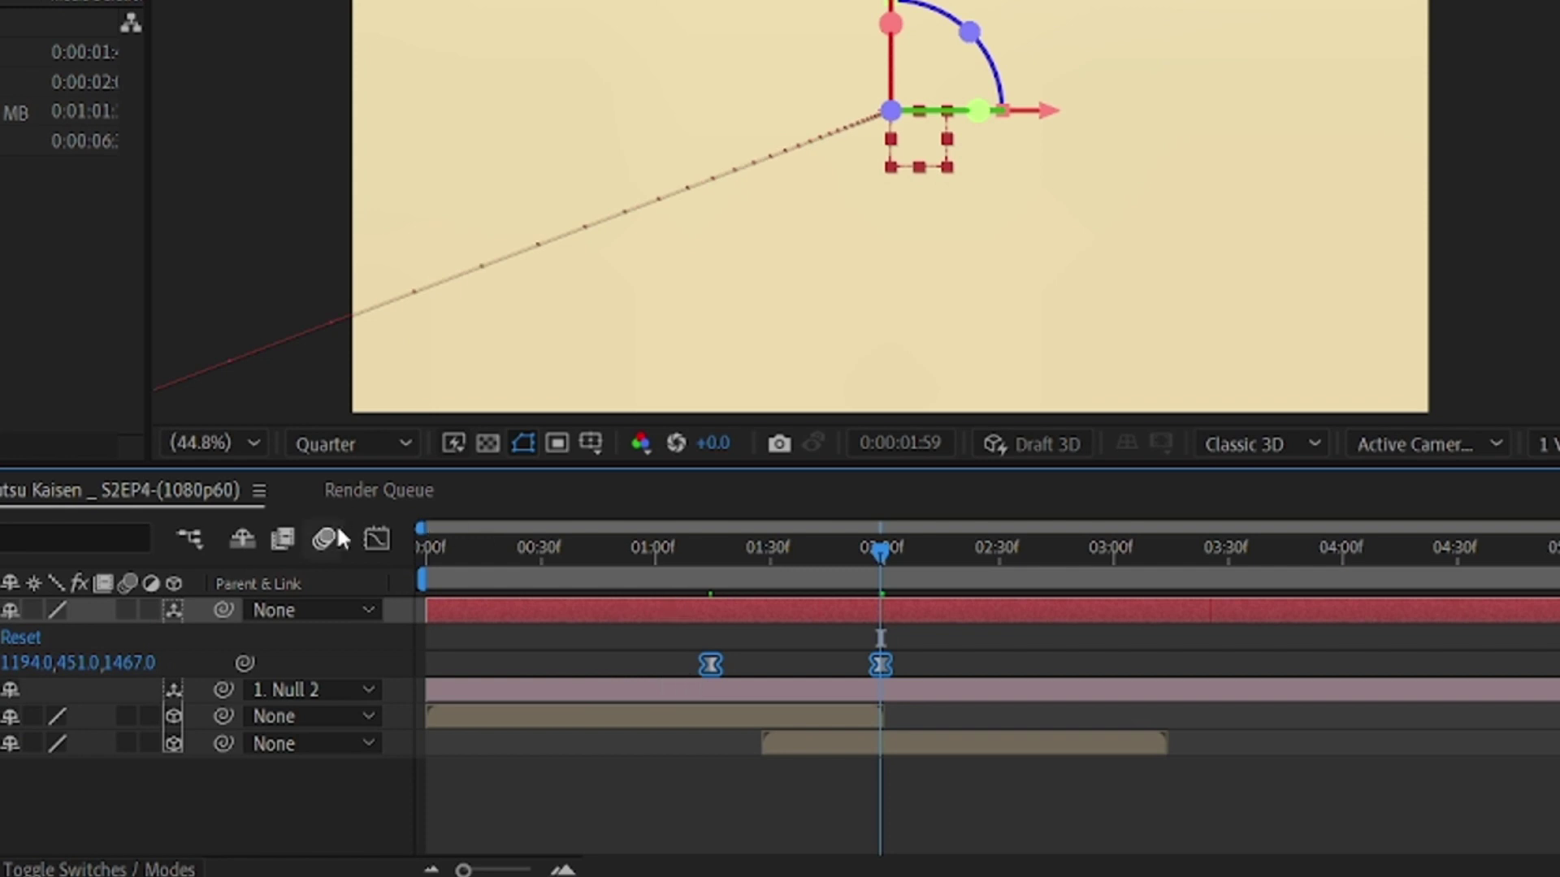
Step: In the Graph Editor's speed graph, lengthen the first keyframe's ease-out and adjust the second's ease-in
{"action": "left_click", "coordinate": [376, 539]}
{"action": "left_click", "coordinate": [861, 843]}
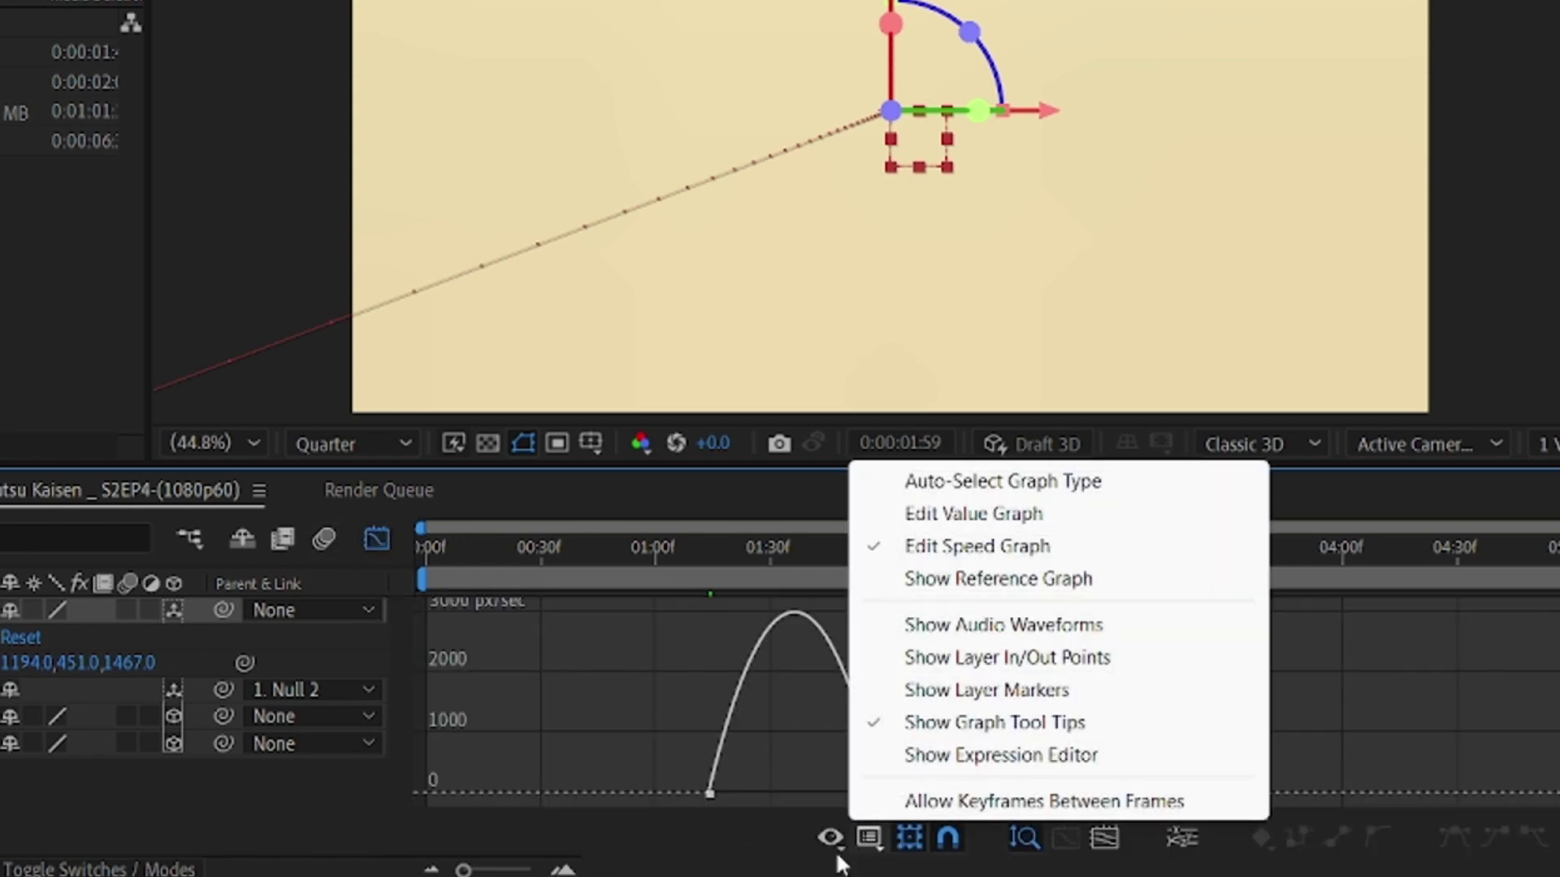
{"action": "left_click", "coordinate": [712, 794]}
{"action": "left_click_drag", "start_coordinate": [737, 796], "coordinate": [762, 801]}
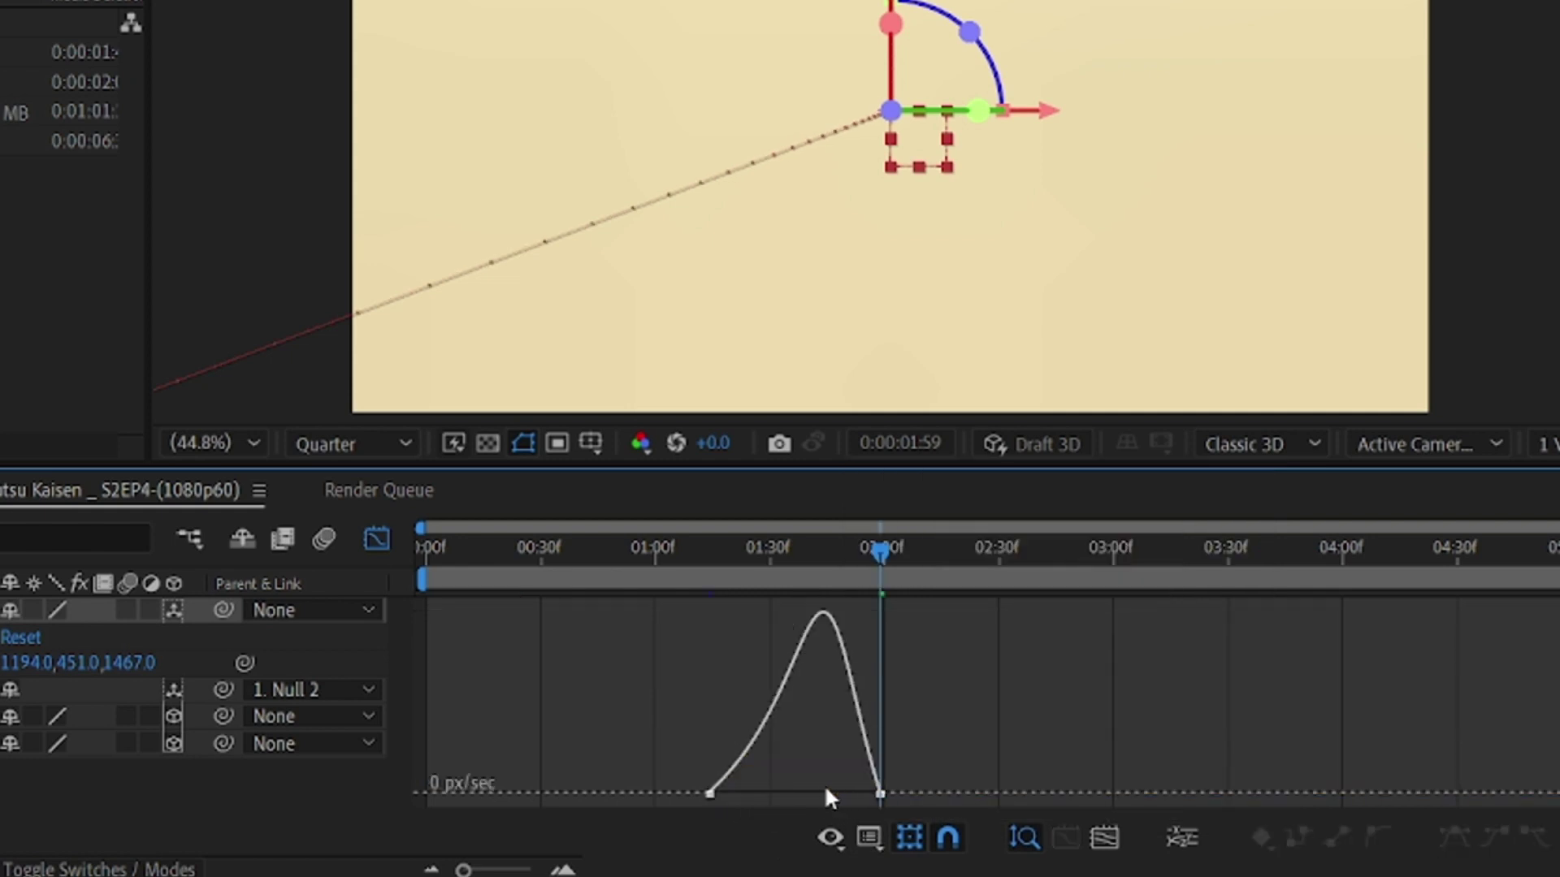
{"action": "left_click", "coordinate": [881, 794]}
{"action": "left_click_drag", "start_coordinate": [847, 796], "coordinate": [835, 799]}
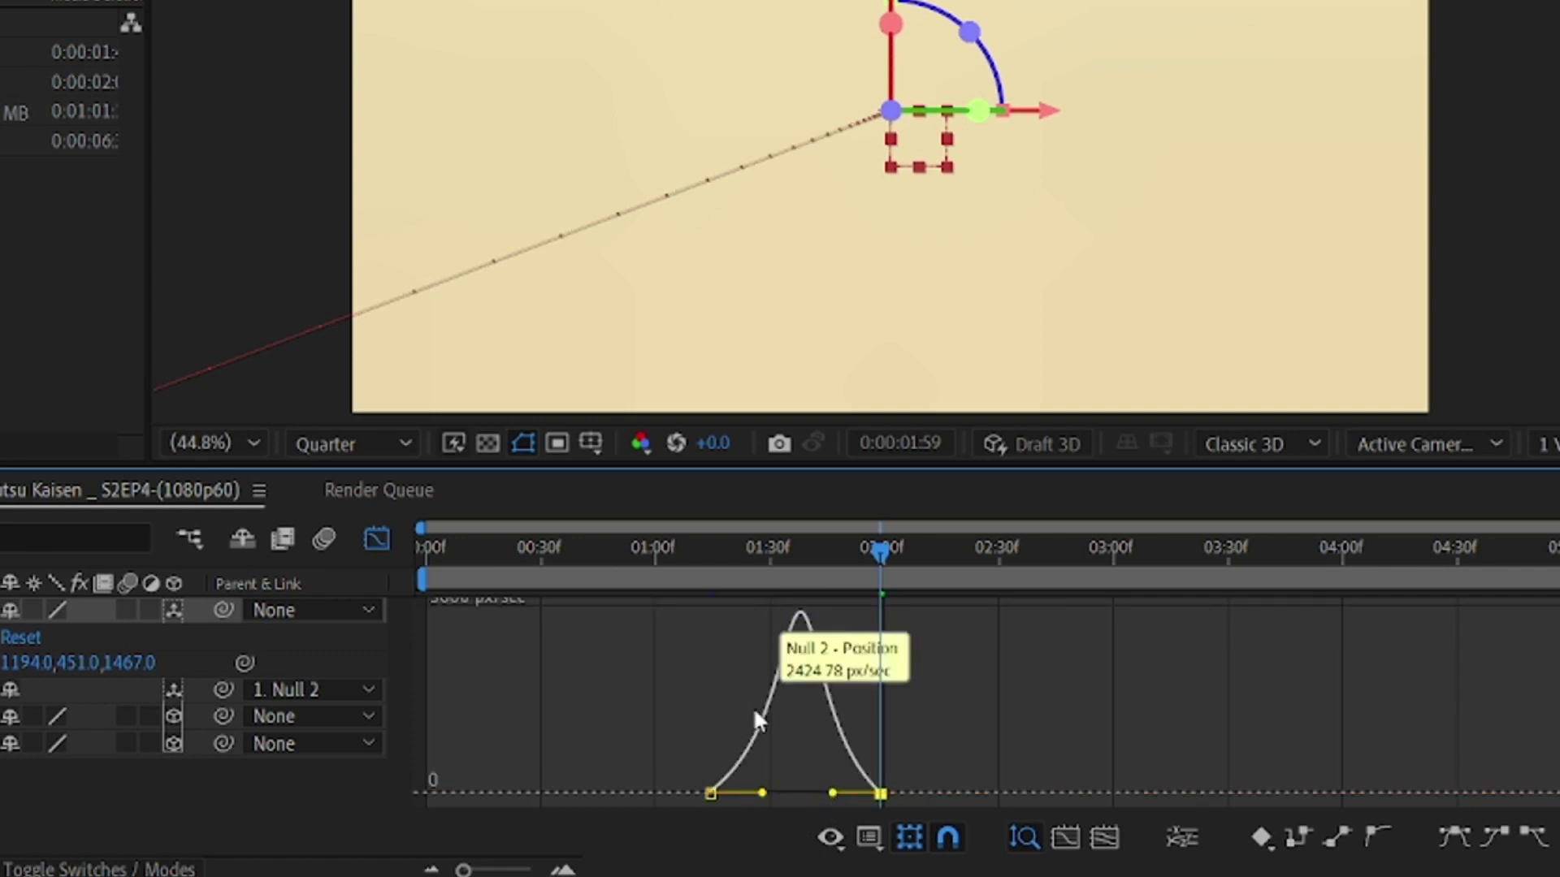
{"action": "left_click", "coordinate": [376, 538]}
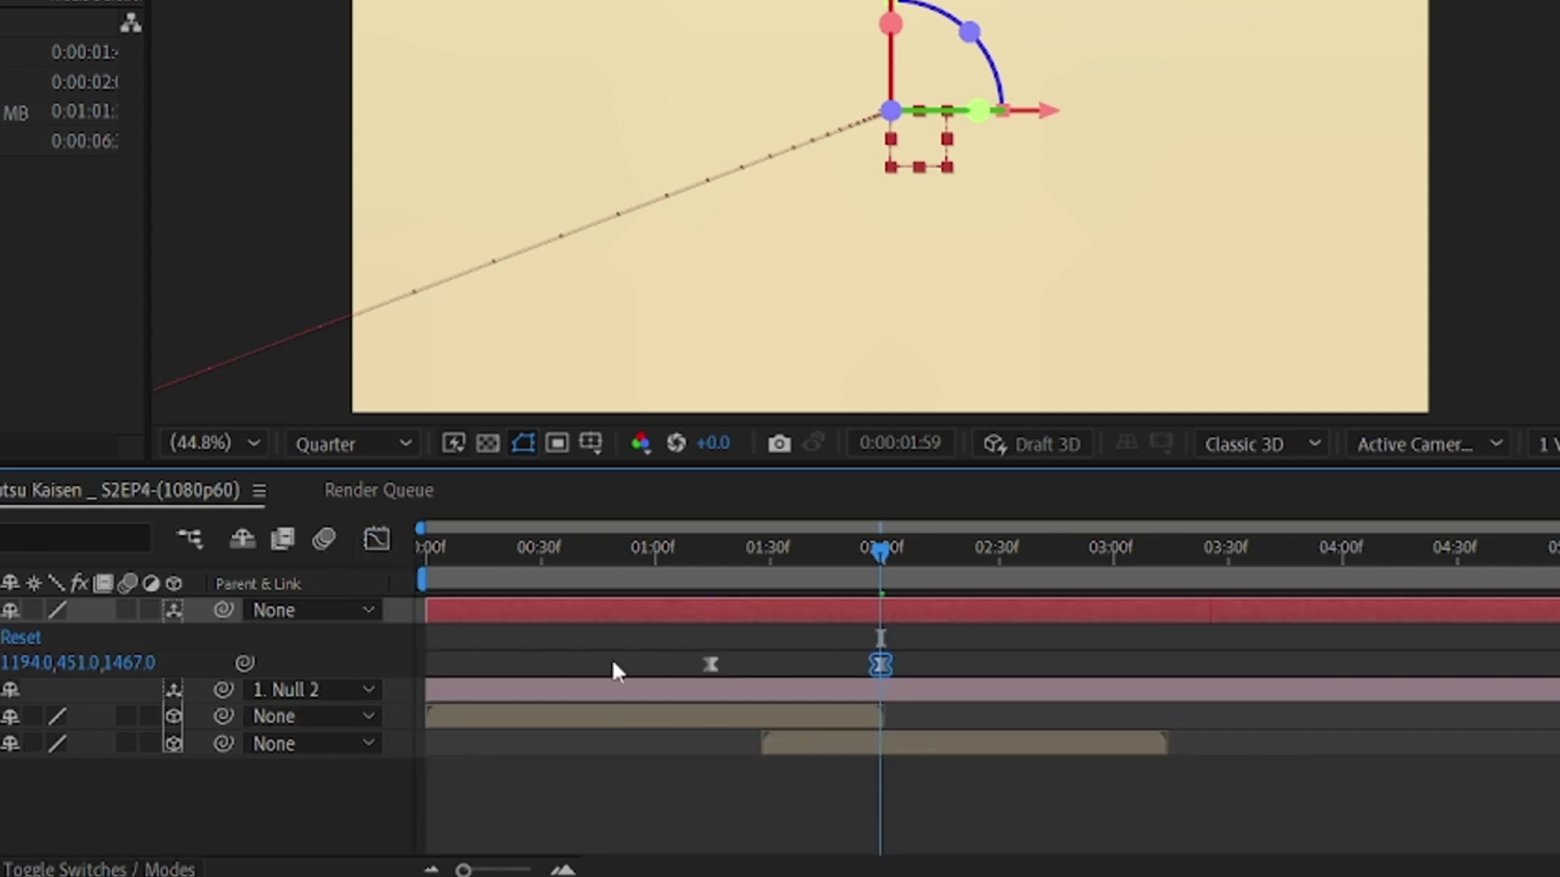
{"action": "left_click_drag", "start_coordinate": [634, 570], "coordinate": [393, 637]}
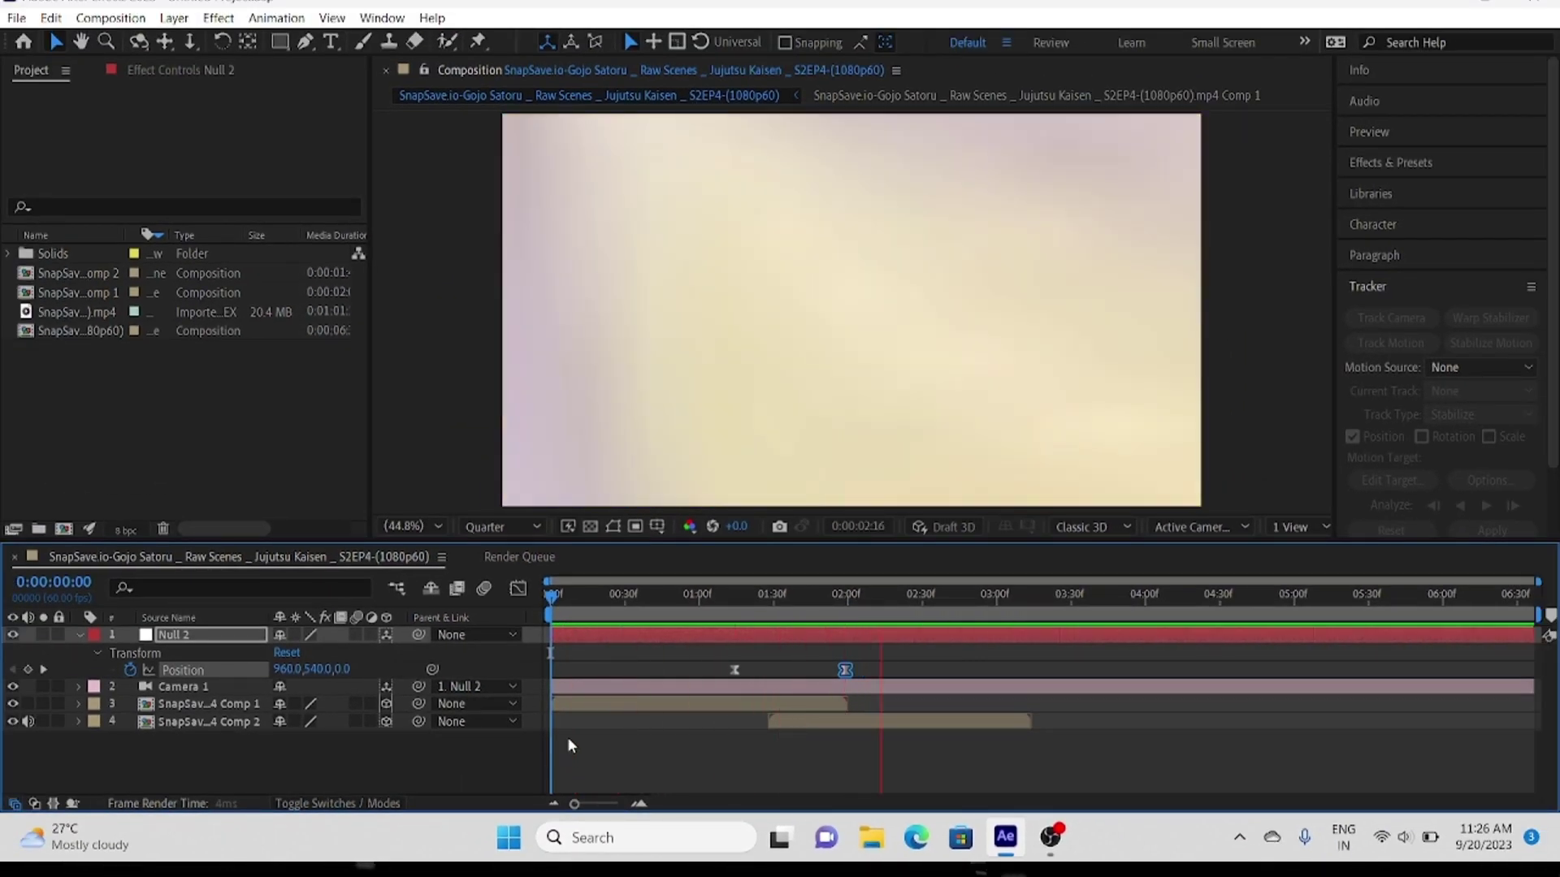
{"action": "key", "text": "space"}
{"action": "left_click", "coordinate": [820, 593]}
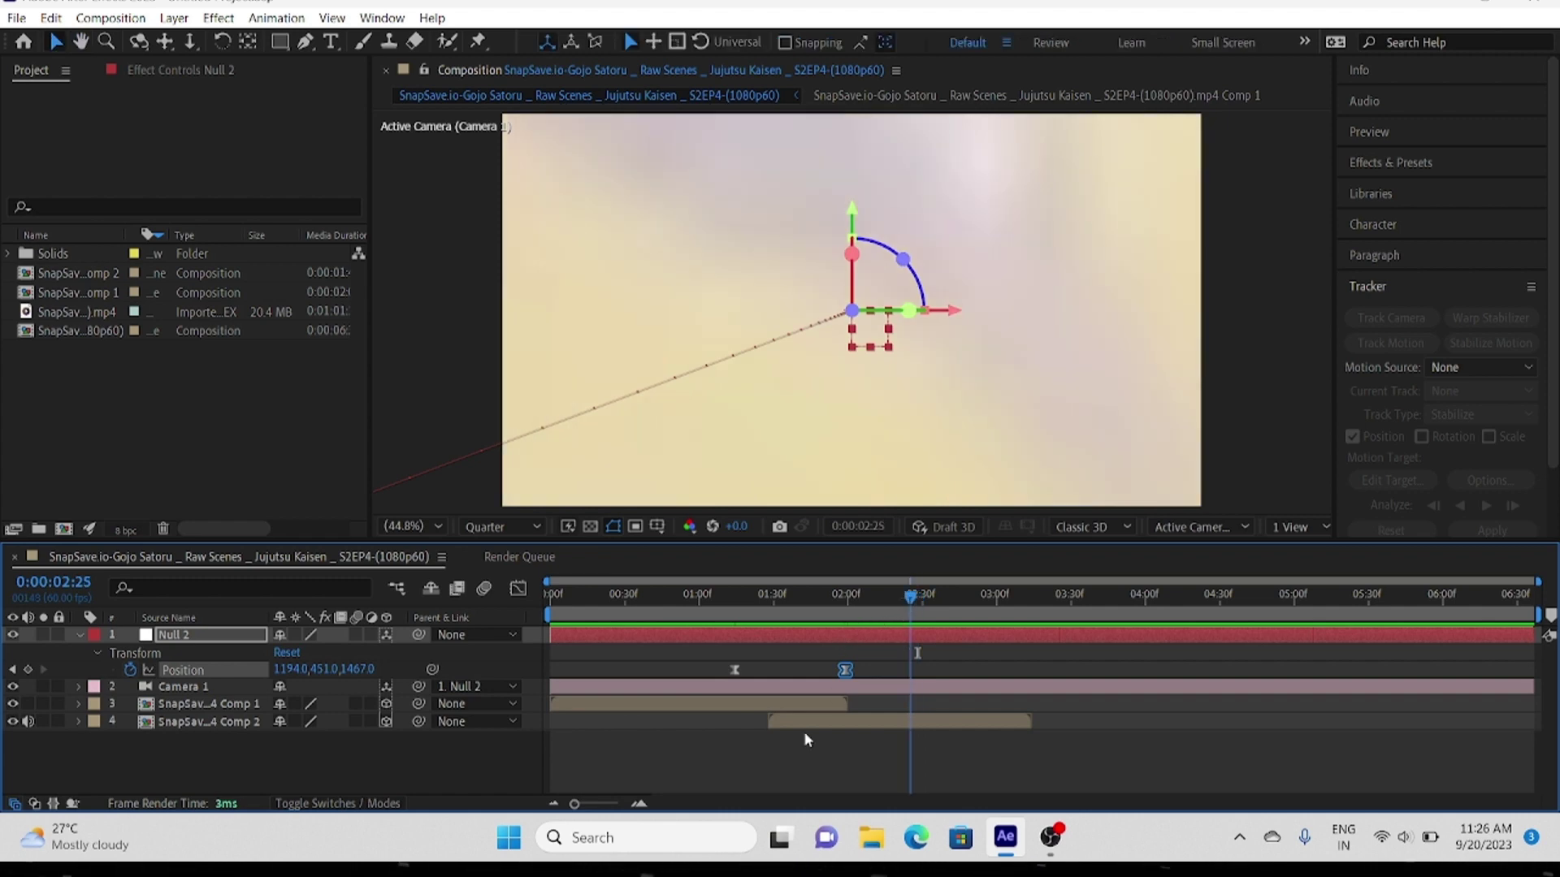
{"action": "key", "text": "j"}
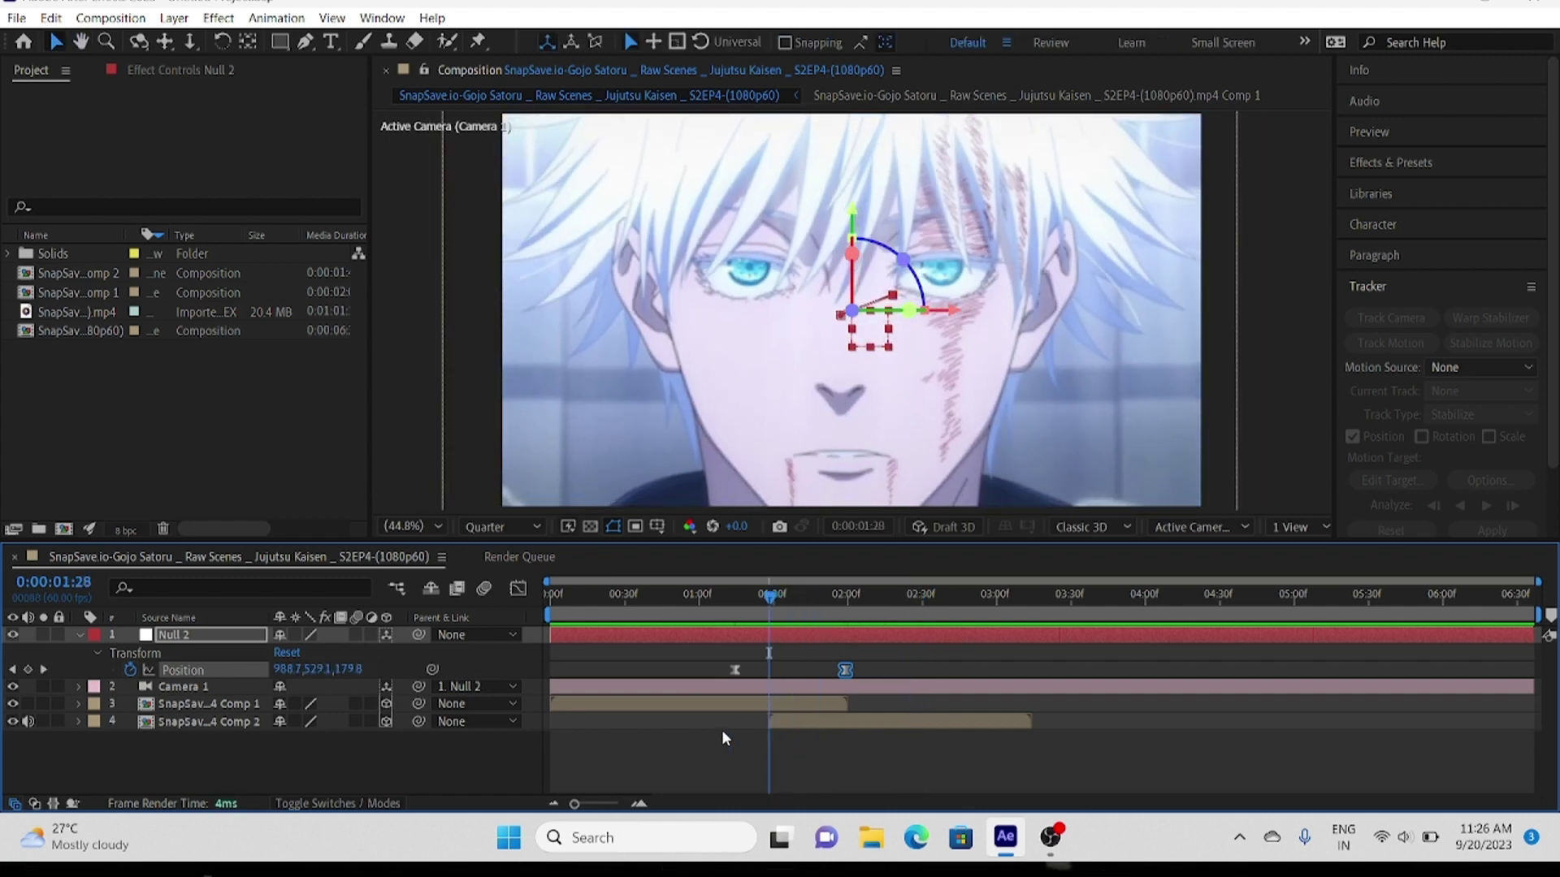
{"action": "left_click", "coordinate": [187, 768]}
{"action": "left_click", "coordinate": [190, 722]}
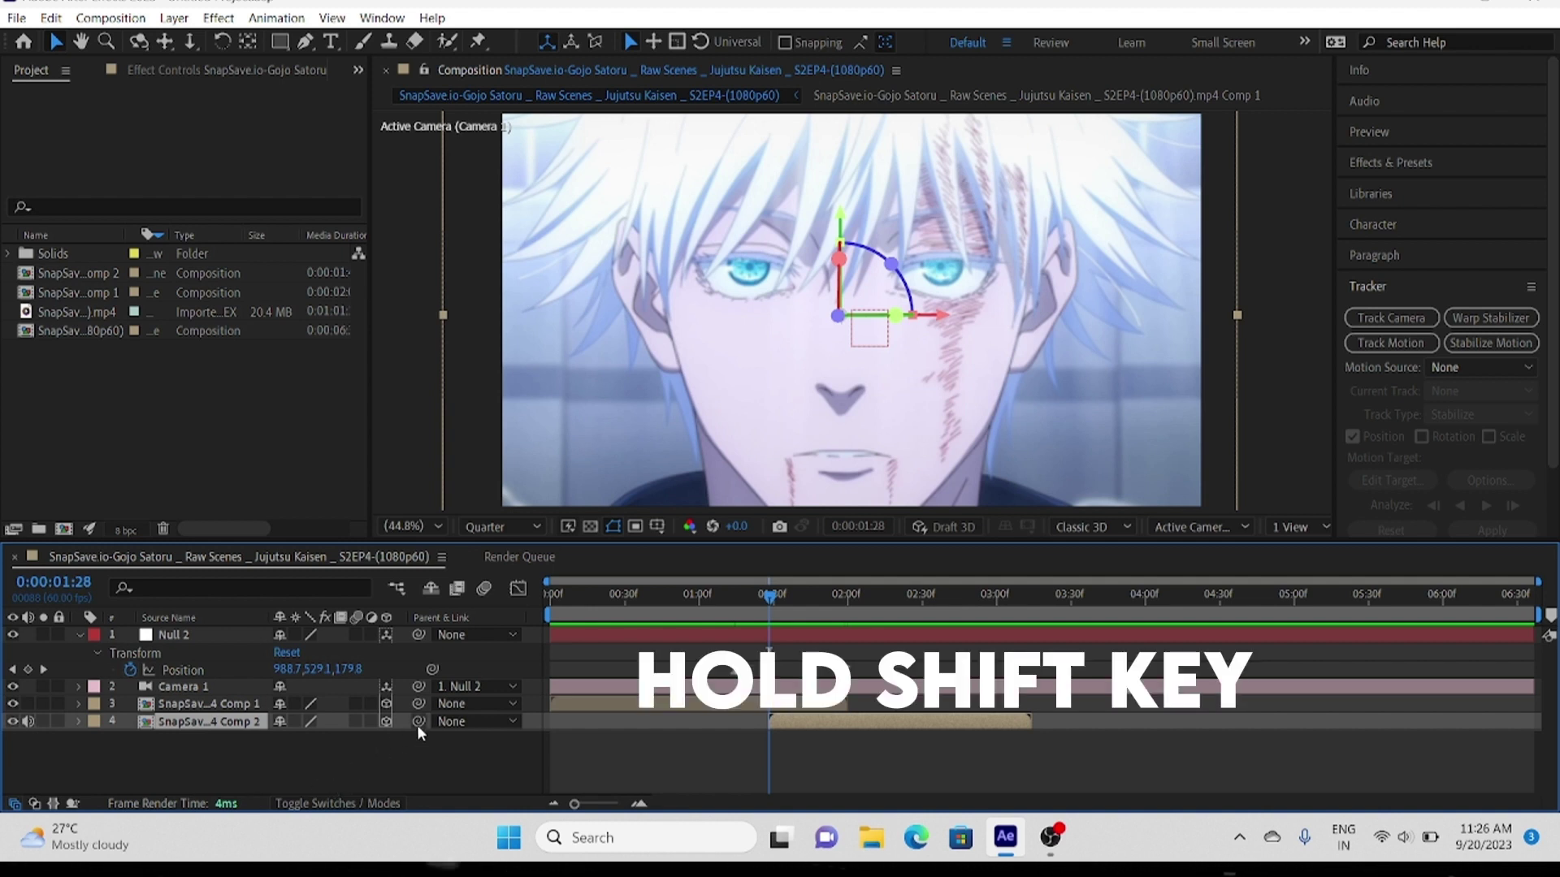
Step: Snap Comp 2 to Null 2's position by Shift-parenting it to the null
{"action": "left_click_drag", "start_coordinate": [422, 724], "coordinate": [160, 633]}
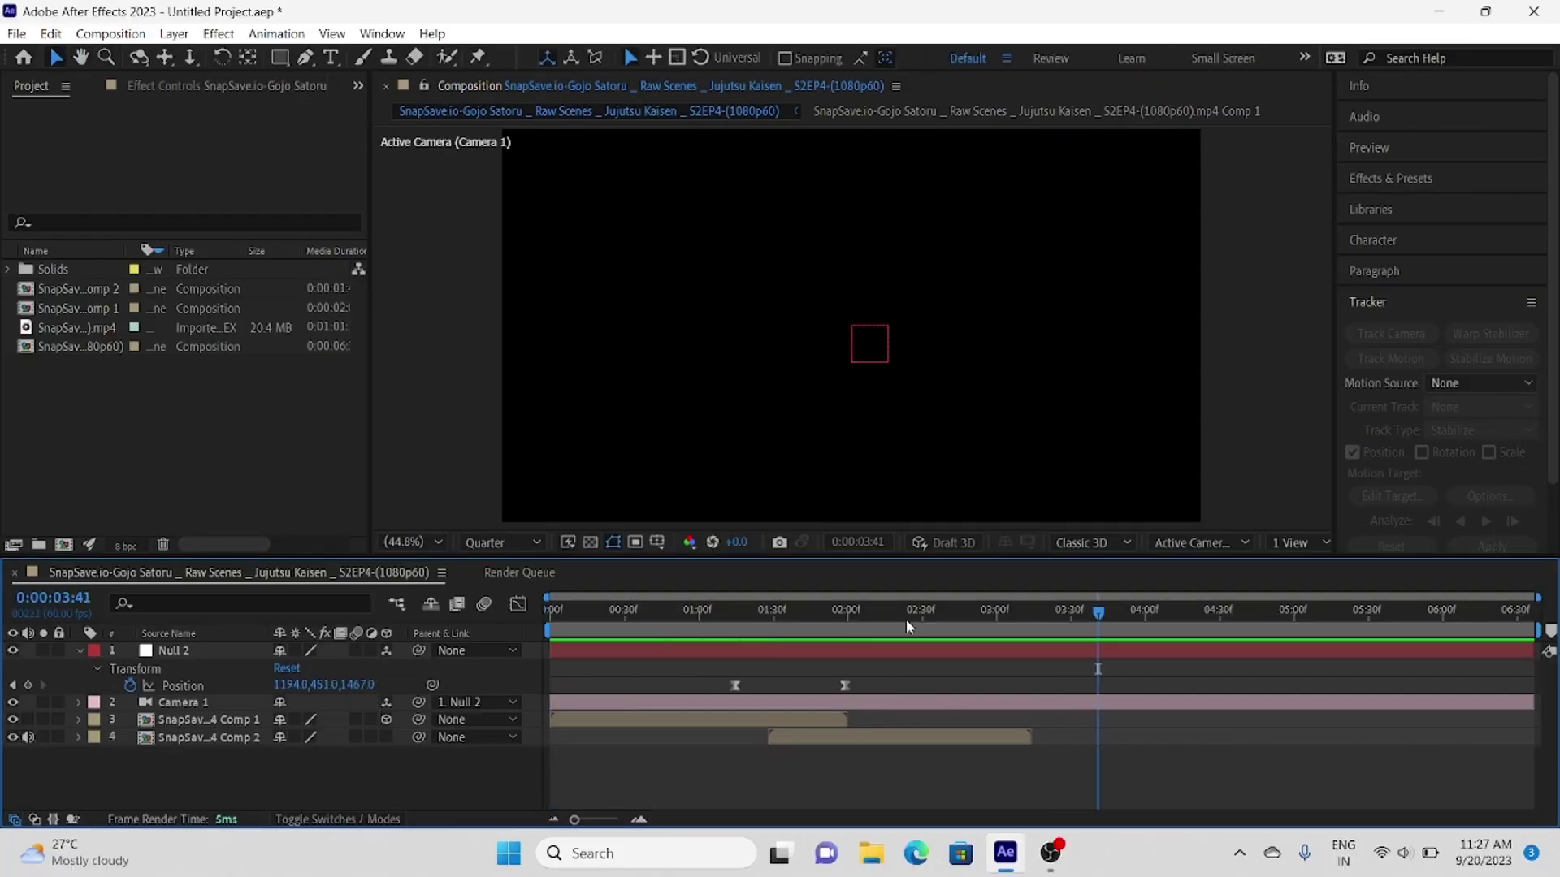
{"action": "left_click_drag", "start_coordinate": [897, 617], "coordinate": [489, 703]}
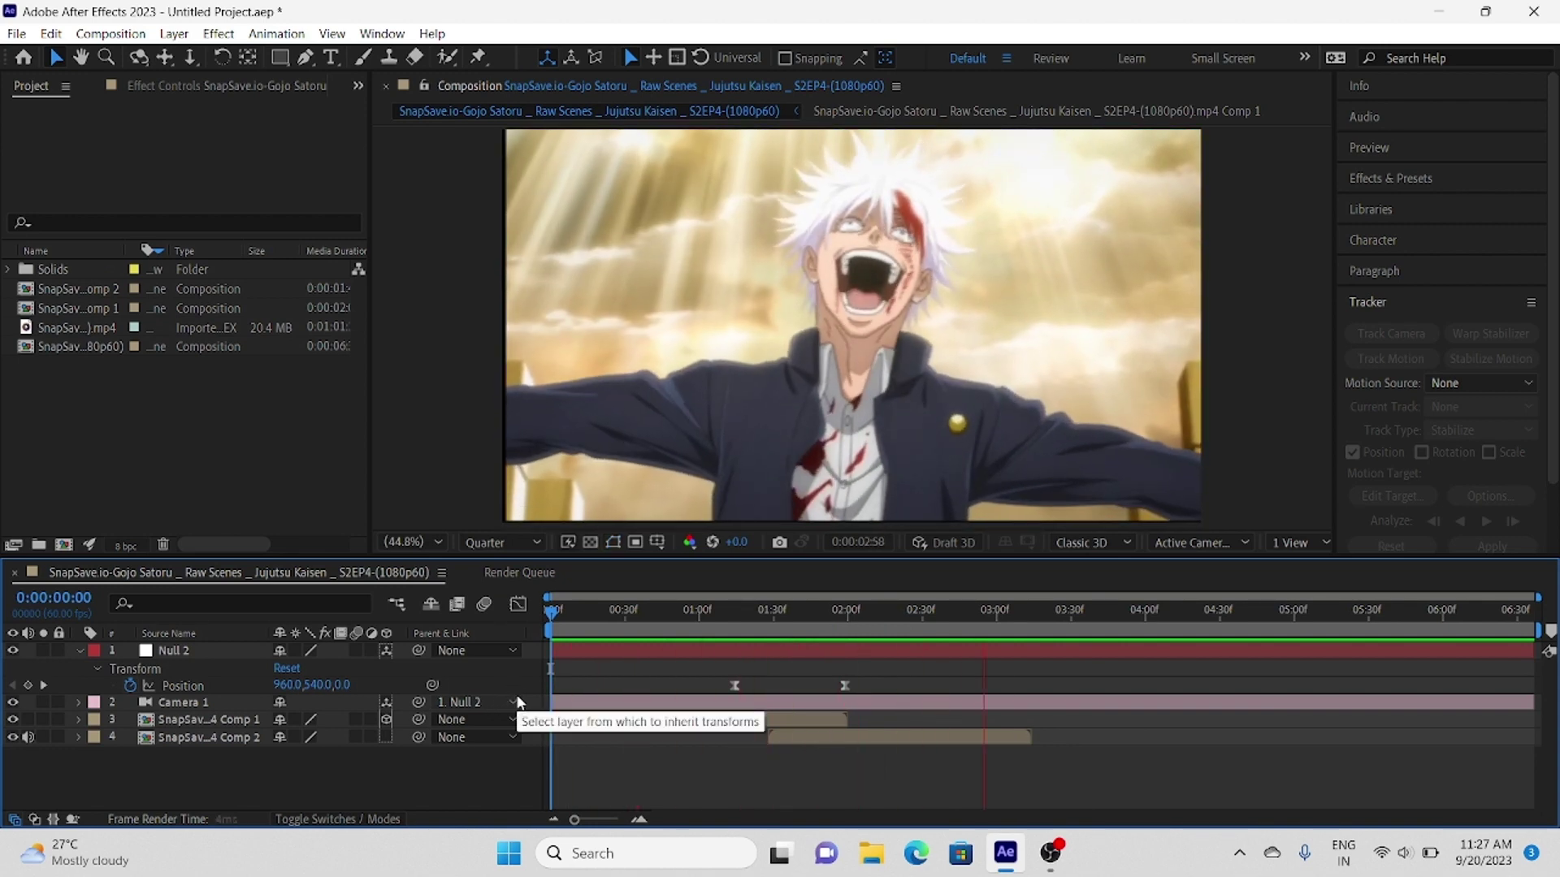
{"action": "key", "text": "space"}
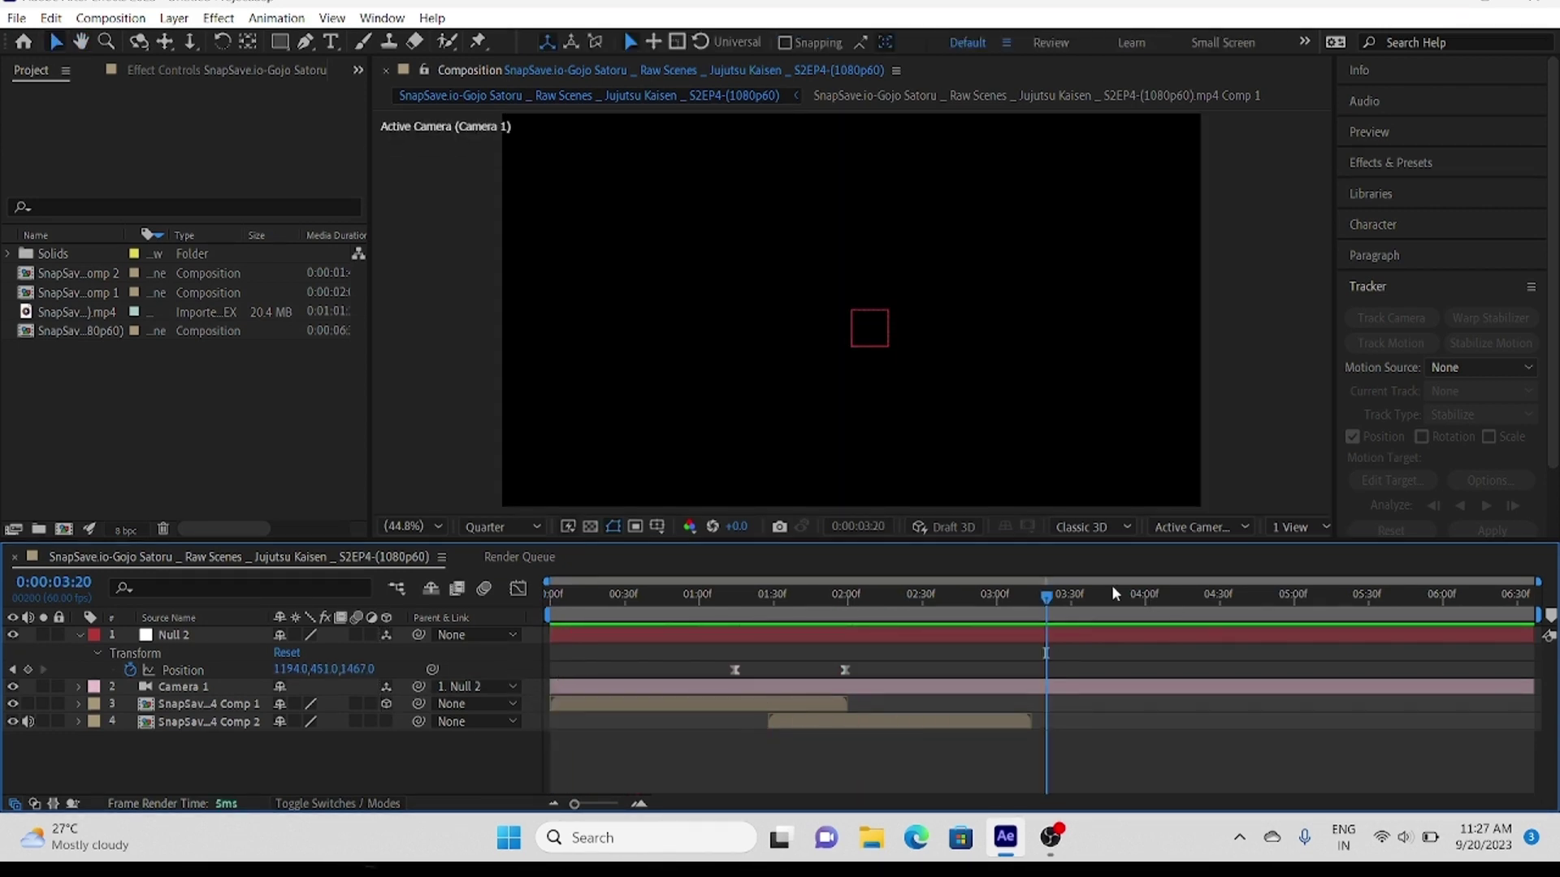
{"action": "left_click_drag", "start_coordinate": [1051, 598], "coordinate": [453, 754]}
Step: Add a new adjustment layer at the top of the composition
{"action": "right_click", "coordinate": [442, 760]}
{"action": "mouse_move", "coordinate": [533, 524]}
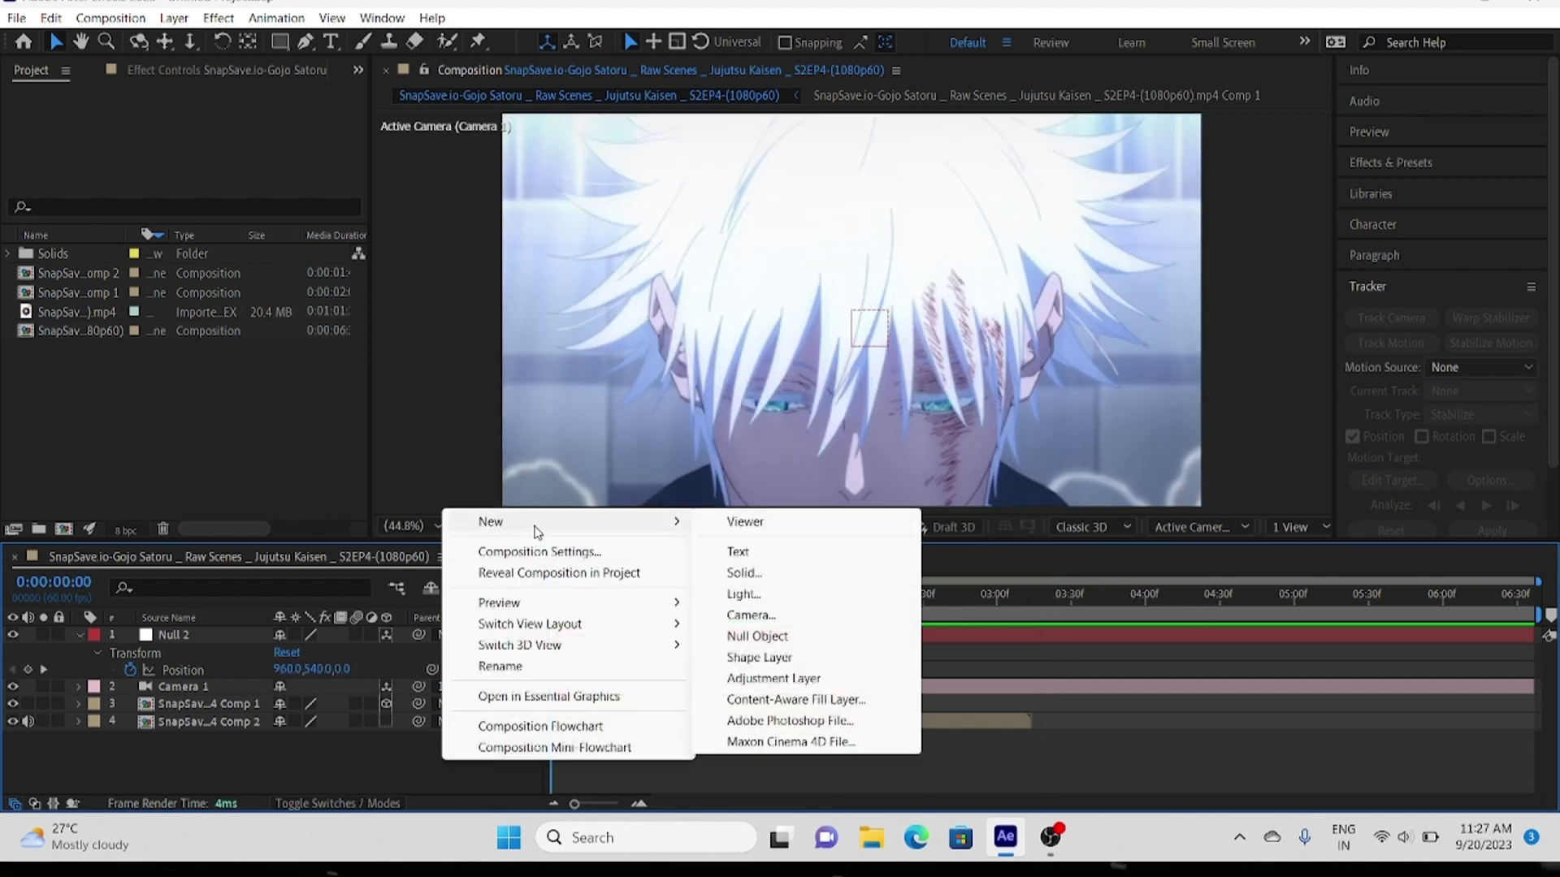
{"action": "left_click", "coordinate": [780, 678]}
Step: Apply the '4k bright cc' preset to the adjustment layer and collapse its effects
{"action": "left_click", "coordinate": [1377, 164]}
{"action": "left_click", "coordinate": [1380, 188]}
{"action": "type", "text": "4k"}
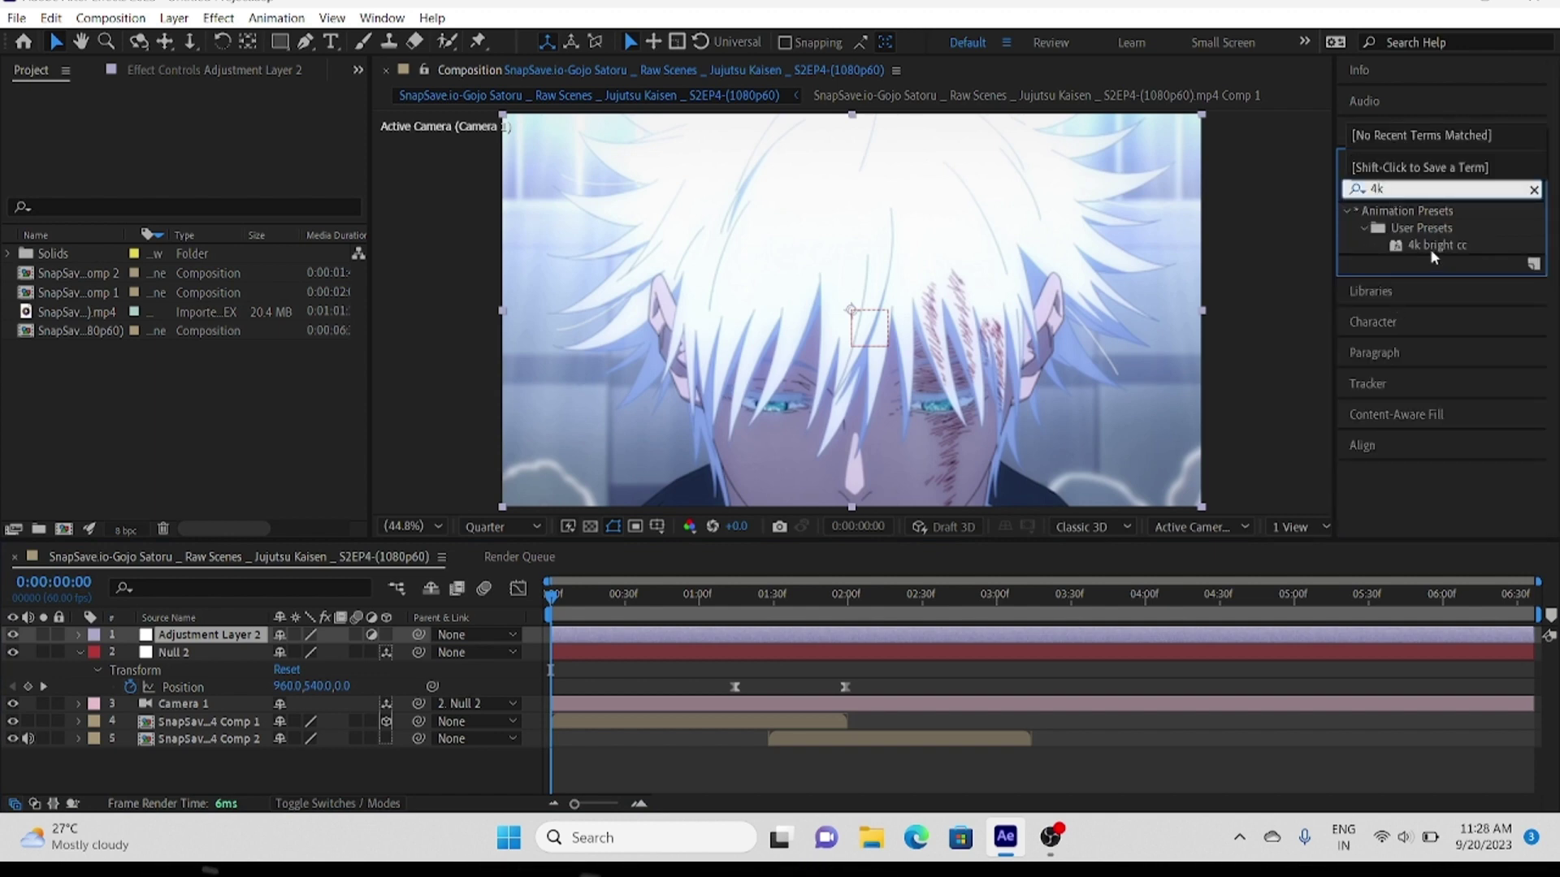
{"action": "left_click_drag", "start_coordinate": [1435, 245], "coordinate": [679, 636]}
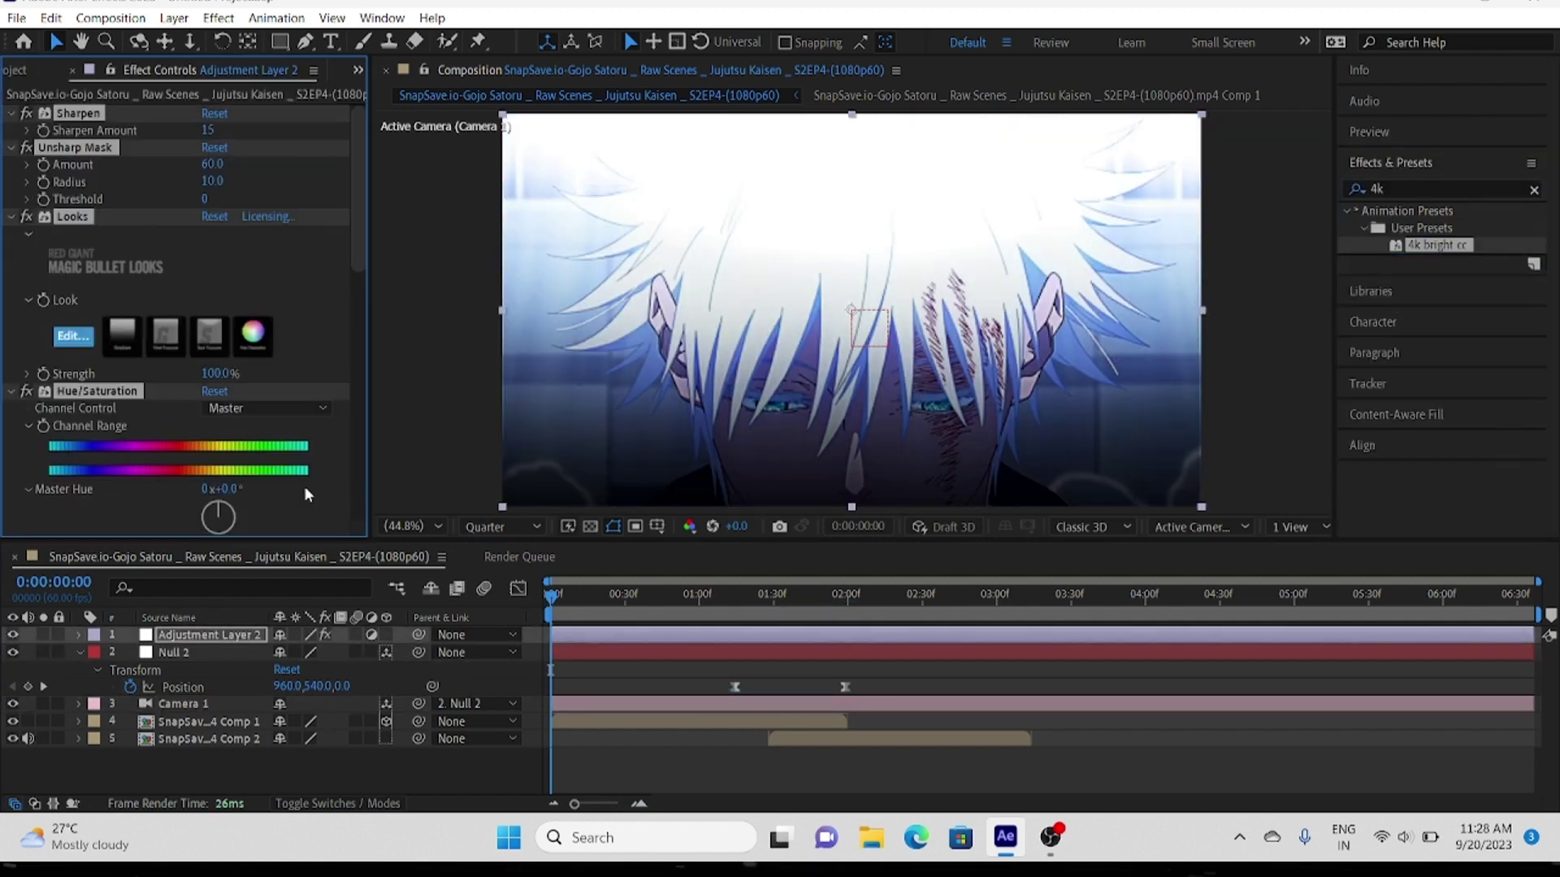
{"action": "left_click", "coordinate": [11, 113], "text": "ctrl"}
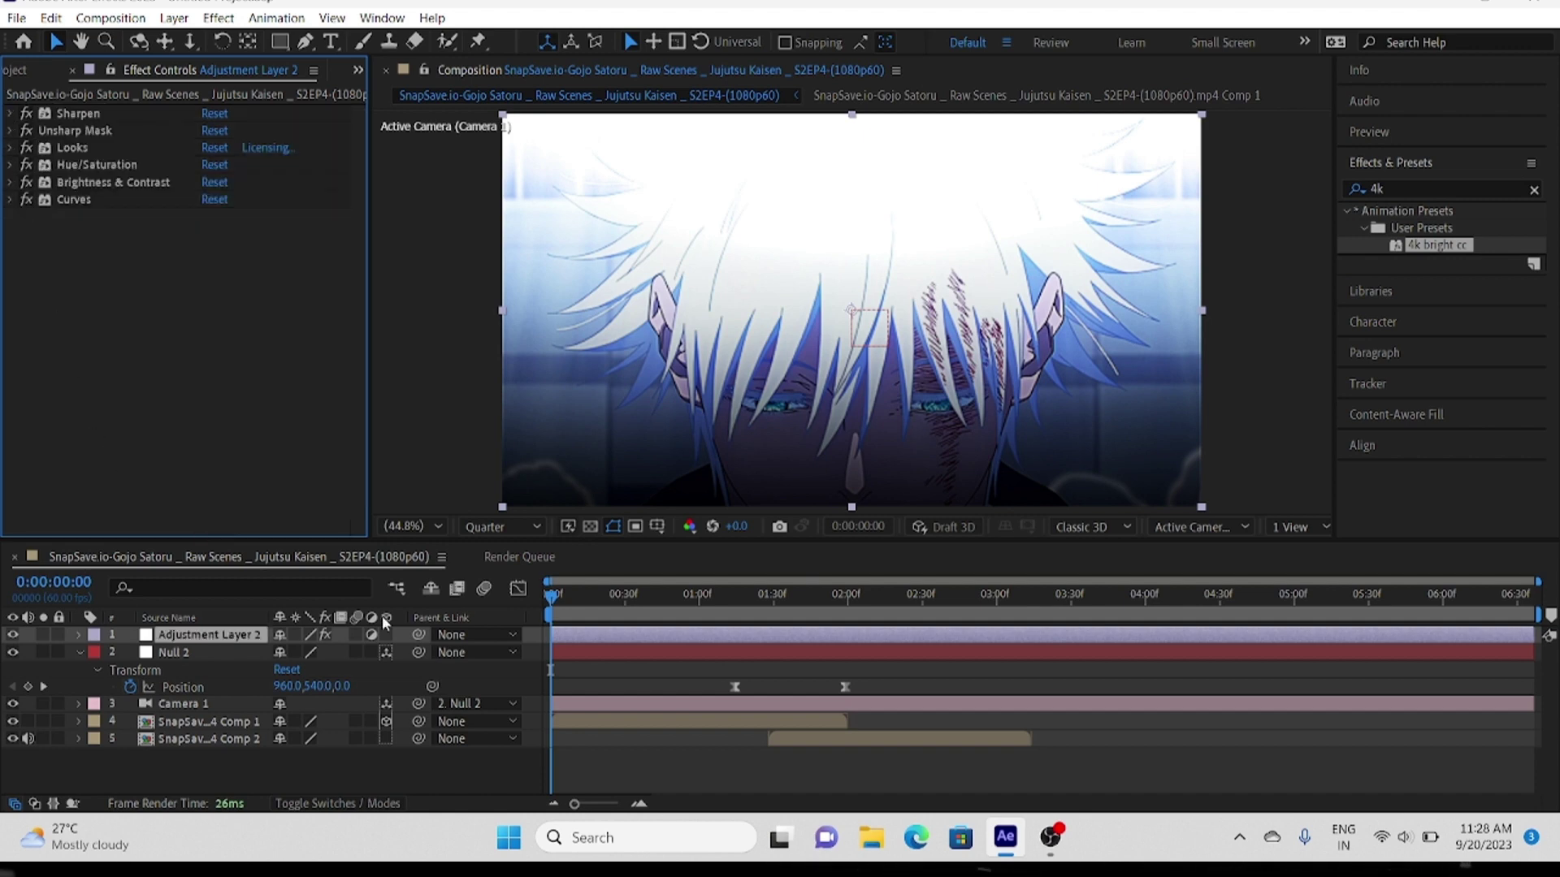